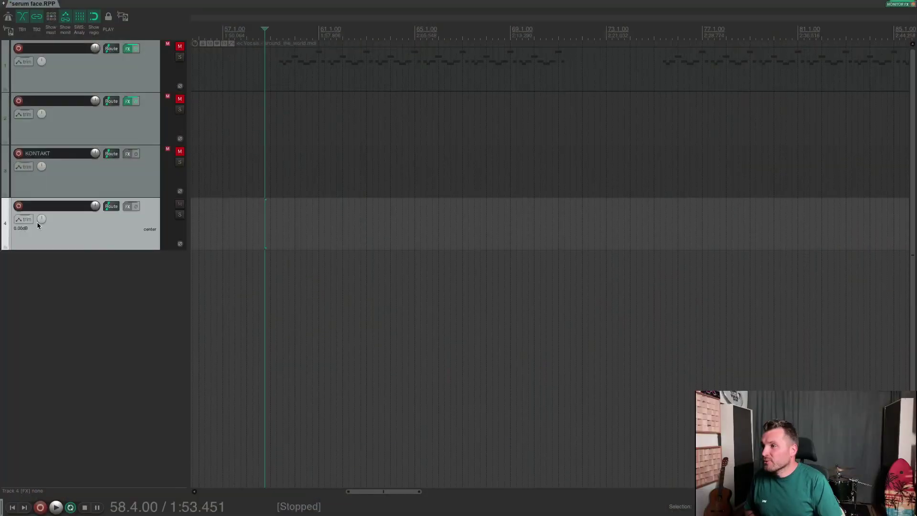
Arm track 4 with mono input ADAT 9 and record a sung note
{"action": "left_click", "coordinate": [18, 206]}
{"action": "left_click", "coordinate": [117, 219]}
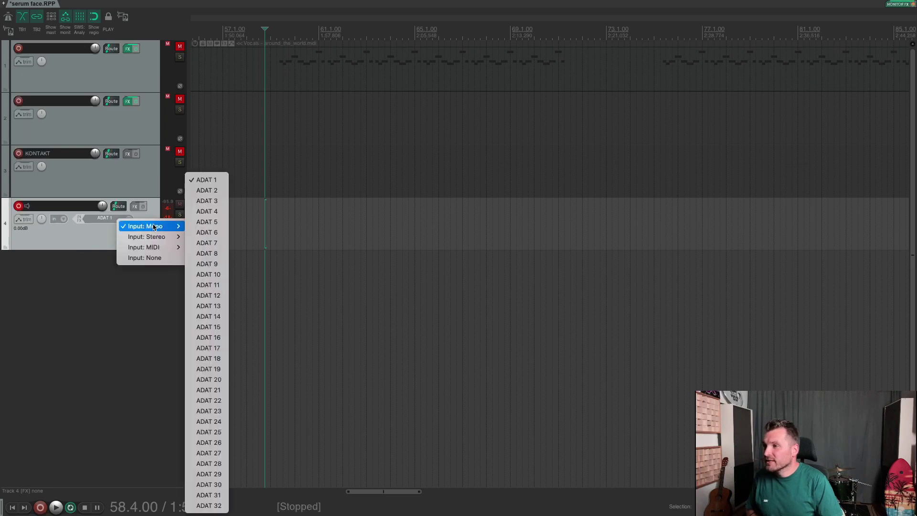
{"action": "left_click", "coordinate": [204, 266]}
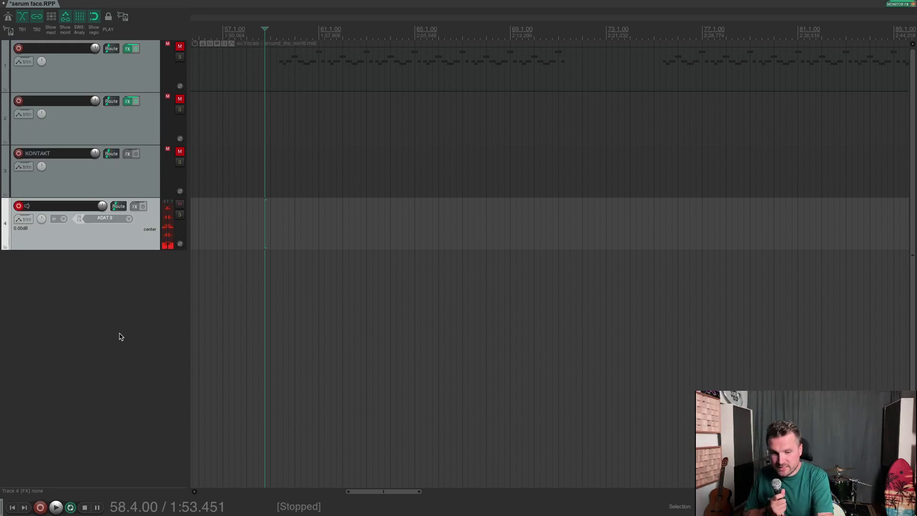
{"action": "key", "text": "ctrl+r"}
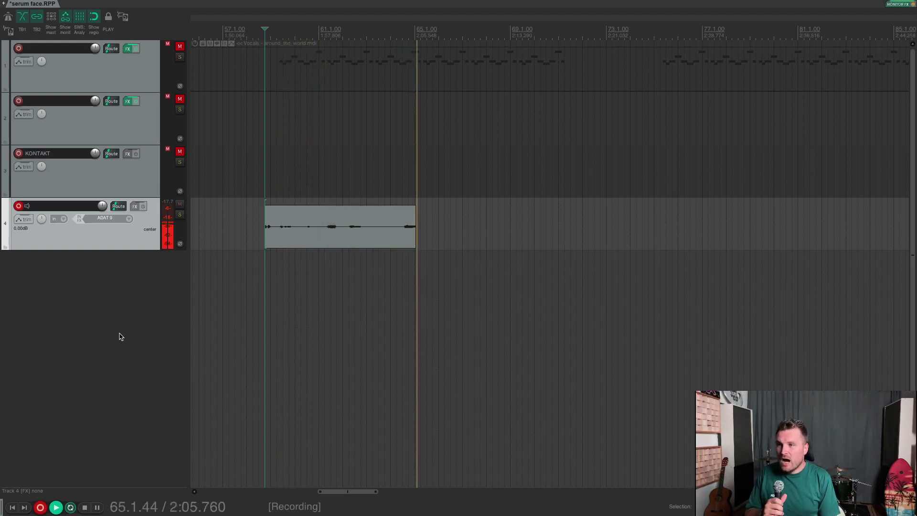
{"action": "key", "text": "space"}
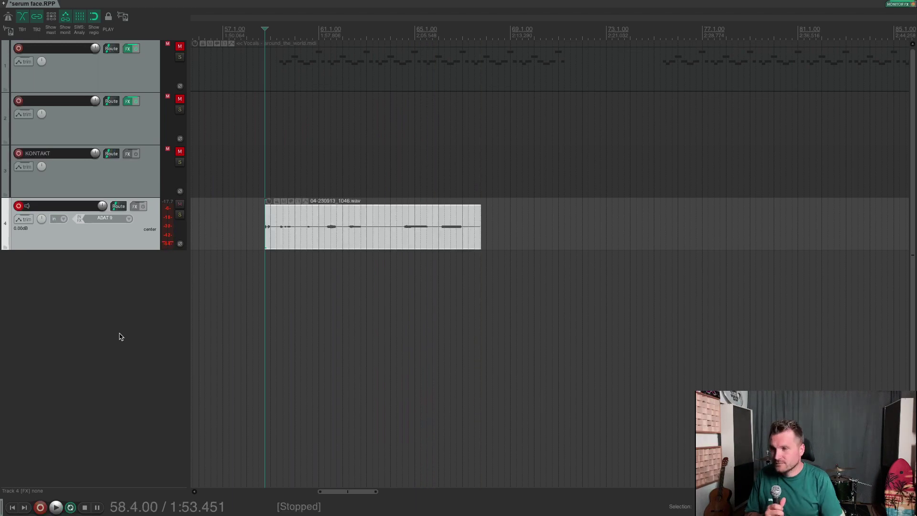
Disarm track 4 and play back the recording to locate the held note
{"action": "left_click", "coordinate": [19, 206]}
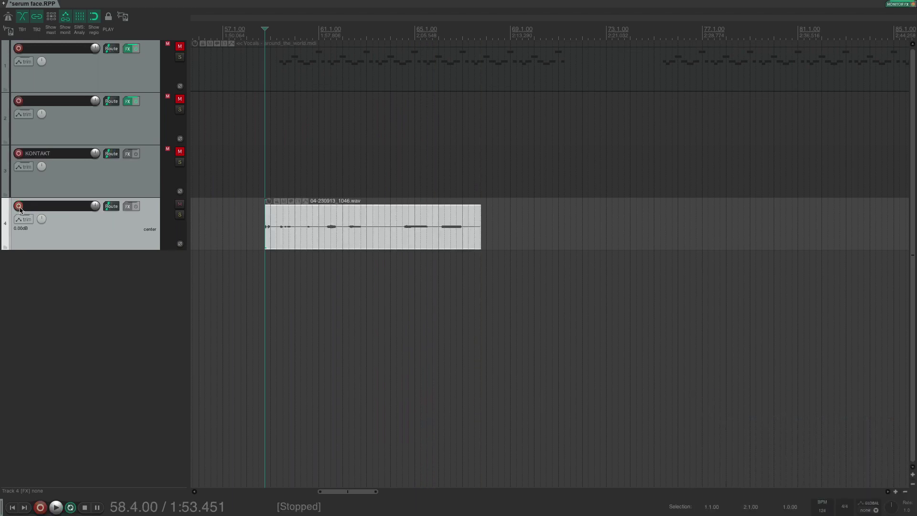
{"action": "left_click", "coordinate": [413, 173]}
{"action": "scroll", "coordinate": [413, 173], "scroll_direction": "up", "scroll_amount": 2}
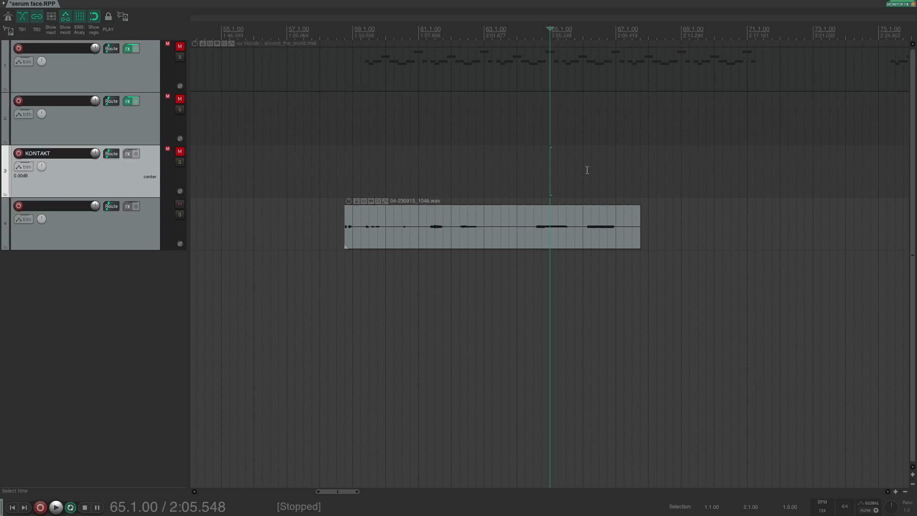
{"action": "key", "text": "space"}
{"action": "scroll", "coordinate": [588, 169], "scroll_direction": "up", "scroll_amount": 3}
{"action": "key", "text": "space"}
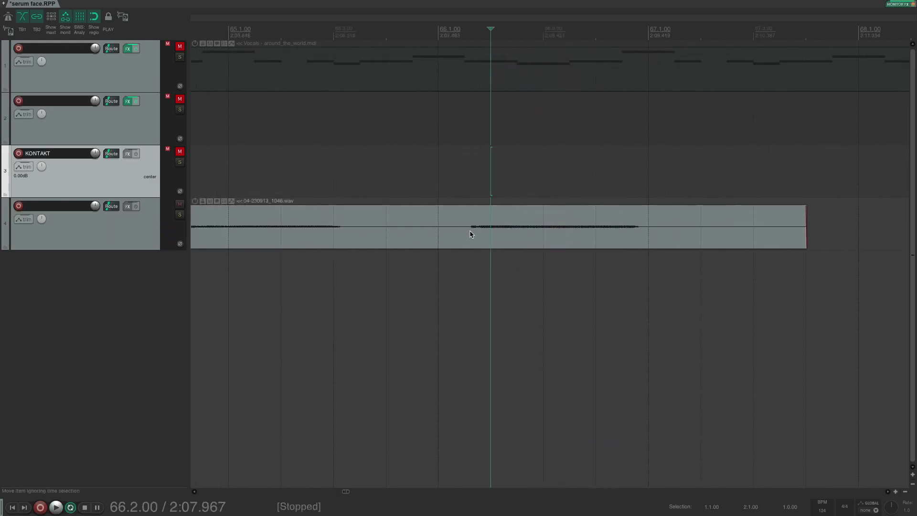
Split the take around the held note and delete the pieces before and after it
{"action": "left_click", "coordinate": [469, 232]}
{"action": "key", "text": "s"}
{"action": "left_click", "coordinate": [707, 225]}
{"action": "key", "text": "s"}
{"action": "left_click", "coordinate": [332, 235]}
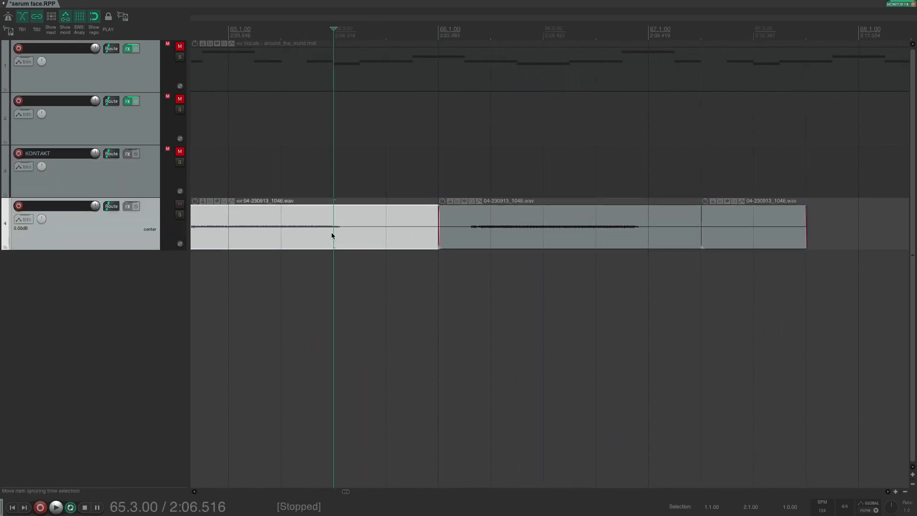
{"action": "key", "text": "Delete"}
{"action": "left_click", "coordinate": [724, 222]}
{"action": "key", "text": "Delete"}
Normalize the remaining note and play it back from bar 66
{"action": "left_click", "coordinate": [542, 230]}
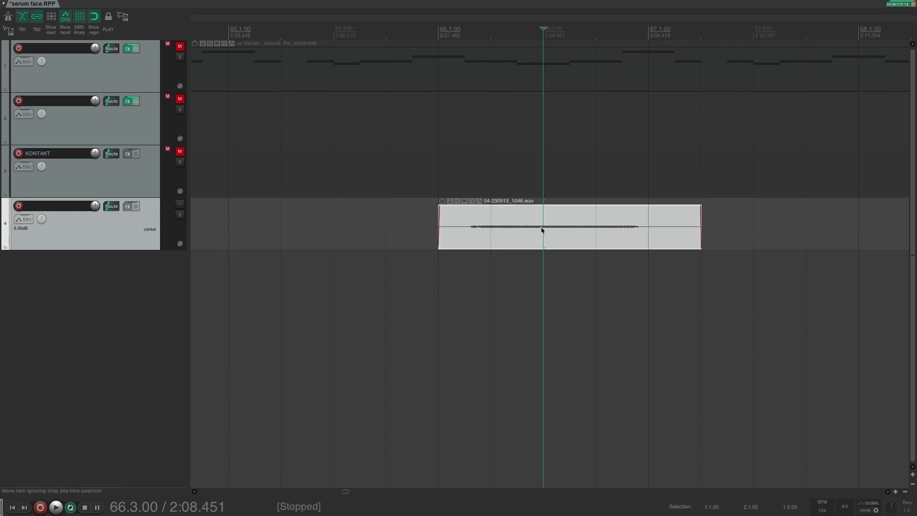
{"action": "key", "text": "ctrl+shift+n"}
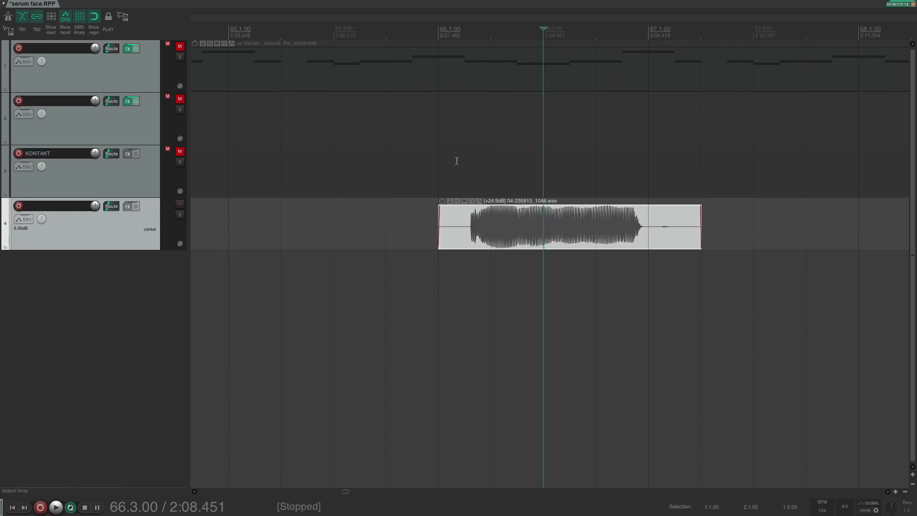
{"action": "left_click", "coordinate": [433, 157]}
{"action": "key", "text": "space"}
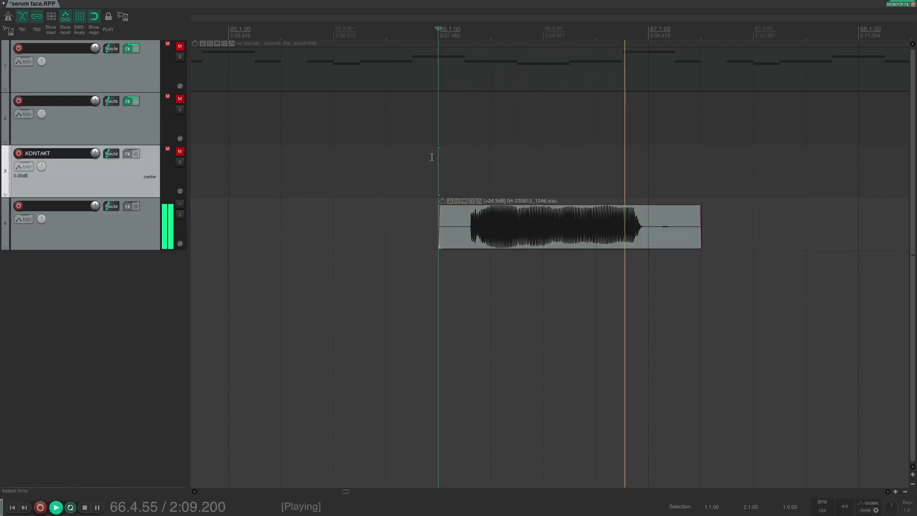
{"action": "key", "text": "space"}
Trim the silence off the note's start and tail, then play the trimmed note
{"action": "left_click", "coordinate": [479, 178]}
{"action": "scroll", "coordinate": [479, 178], "scroll_direction": "up", "scroll_amount": 3}
{"action": "mouse_move", "coordinate": [348, 239]}
{"action": "left_mouse_down"}
{"action": "mouse_move", "coordinate": [492, 239]}
{"action": "mouse_move", "coordinate": [480, 241]}
{"action": "left_mouse_up"}
{"action": "scroll", "coordinate": [479, 242], "scroll_direction": "down", "scroll_amount": 2}
{"action": "left_click_drag", "start_coordinate": [717, 234], "coordinate": [670, 234]}
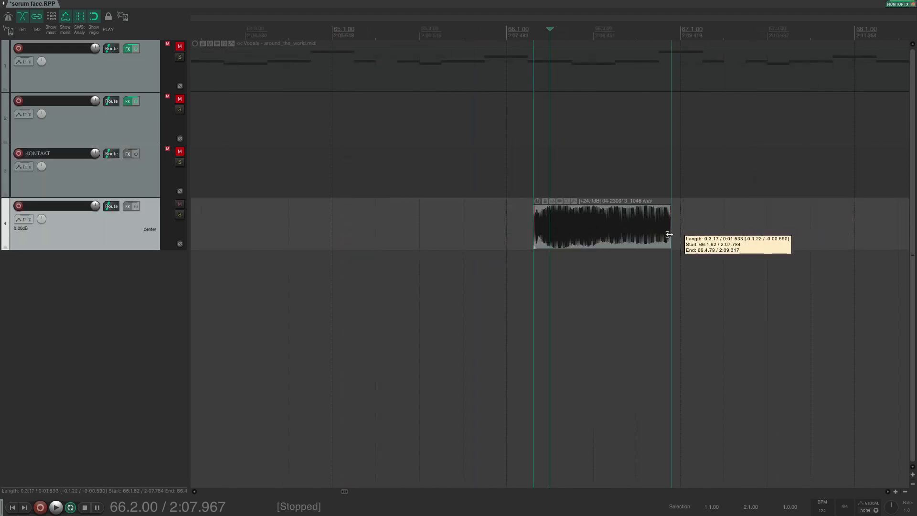
{"action": "left_click", "coordinate": [595, 218]}
{"action": "key", "text": "space"}
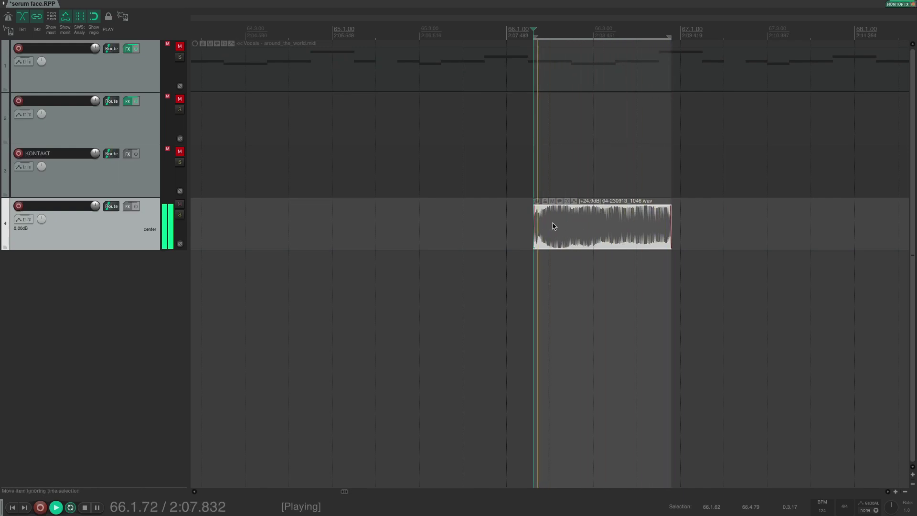
{"action": "key", "text": "space"}
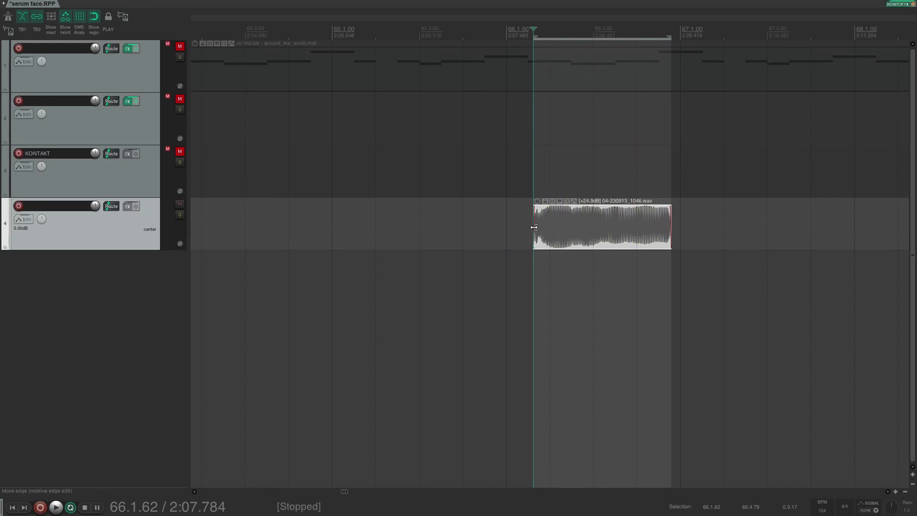
Load ReaTune on track 4 and play the note, reading about A2, 25 cents sharp
{"action": "left_click", "coordinate": [128, 206]}
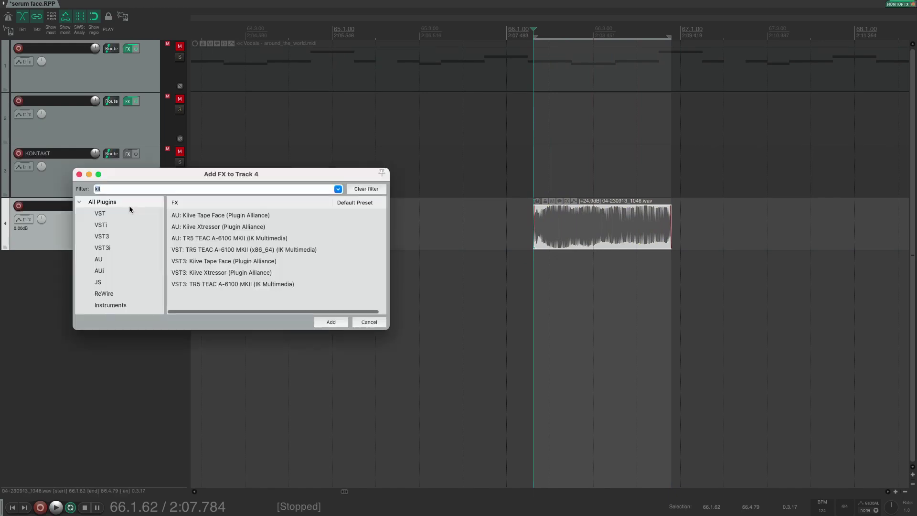
{"action": "type", "text": "tune"}
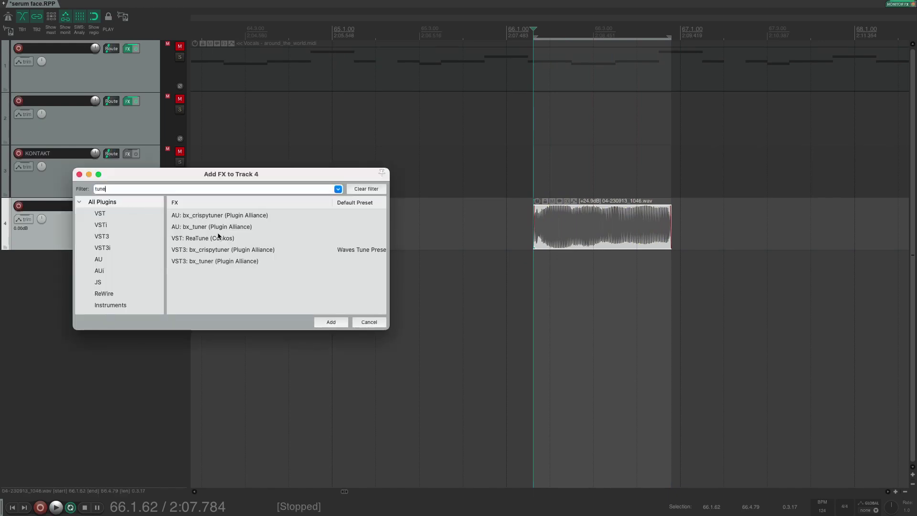
{"action": "double_click", "coordinate": [230, 238]}
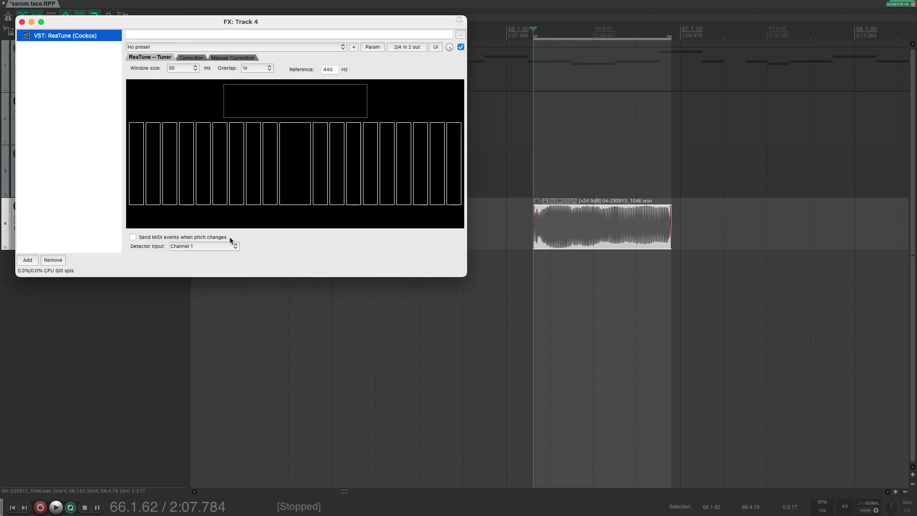
{"action": "key", "text": "space"}
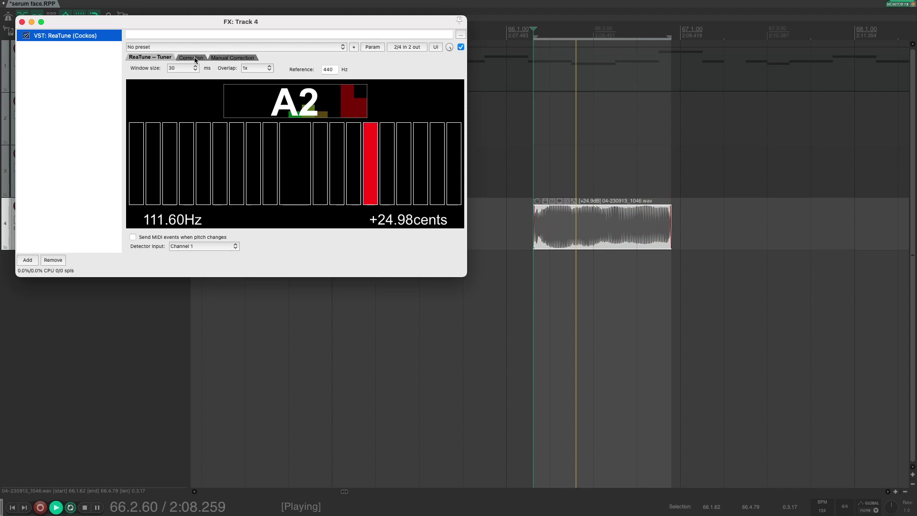
{"action": "key", "text": "space"}
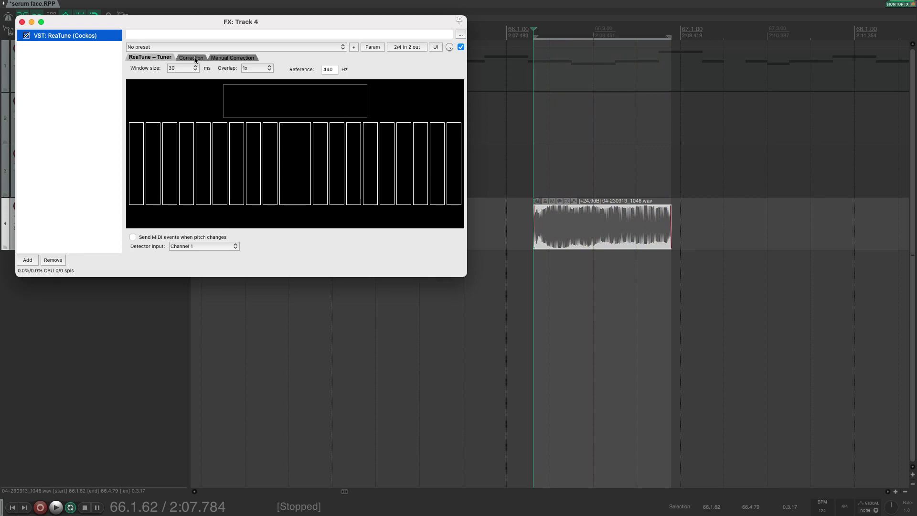
Enable ReaTune's automatic pitch correction while the note plays
{"action": "left_click", "coordinate": [194, 58]}
{"action": "key", "text": "space"}
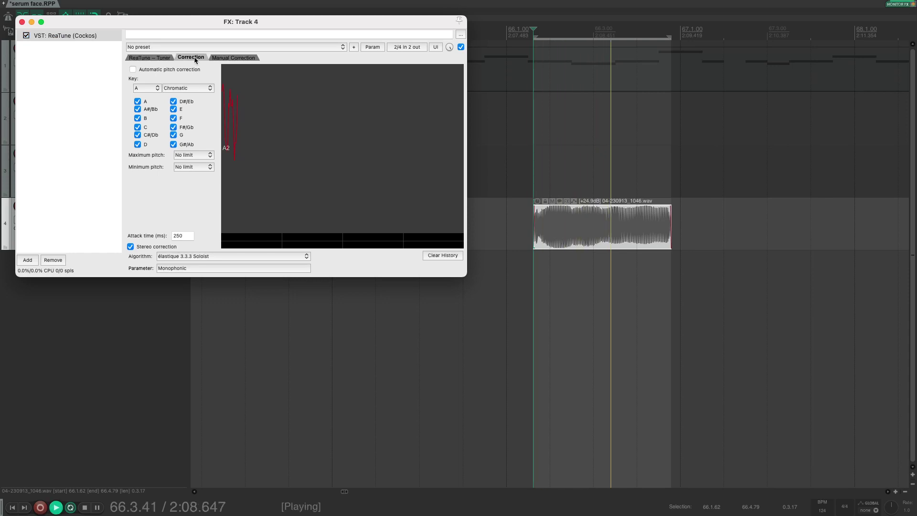
{"action": "left_click", "coordinate": [165, 70]}
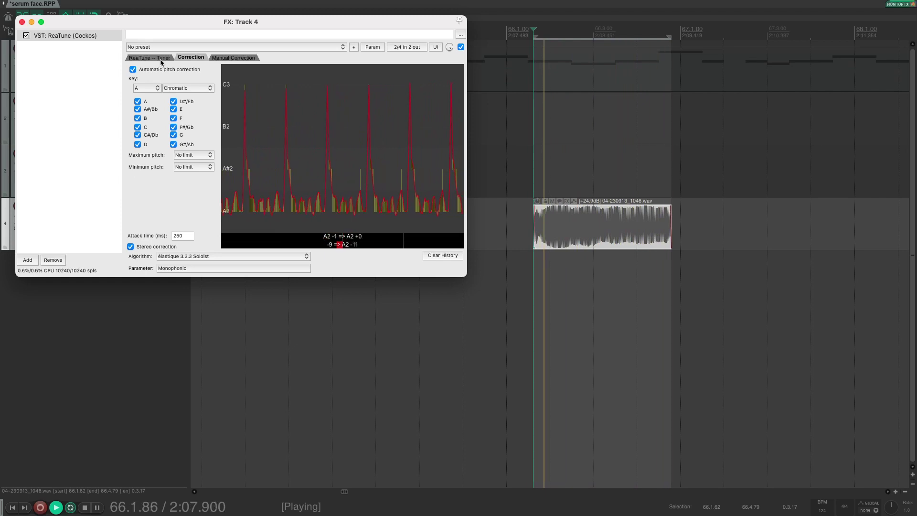
Set the correction attack time to 25 ms, then close the ReaTune window
{"action": "left_click", "coordinate": [176, 236]}
{"action": "type", "text": "0"}
{"action": "key", "text": "Return"}
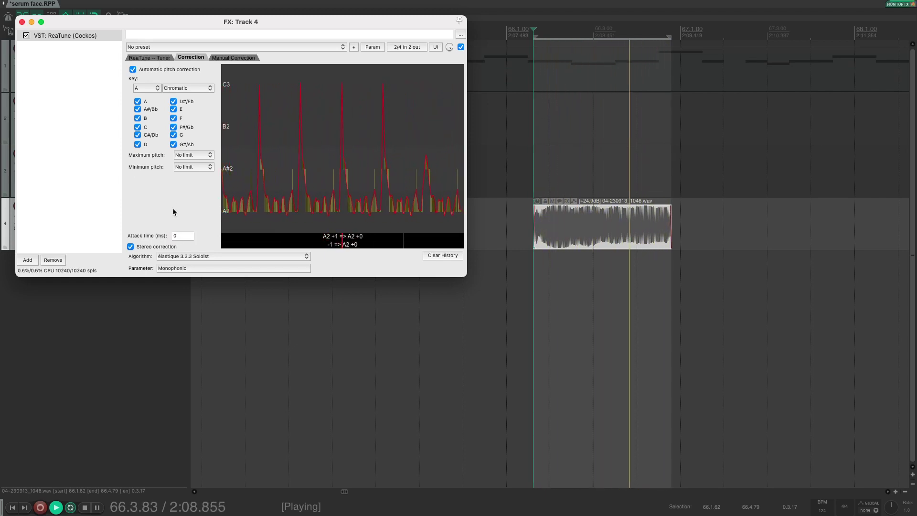
{"action": "left_click", "coordinate": [177, 236]}
{"action": "type", "text": "25"}
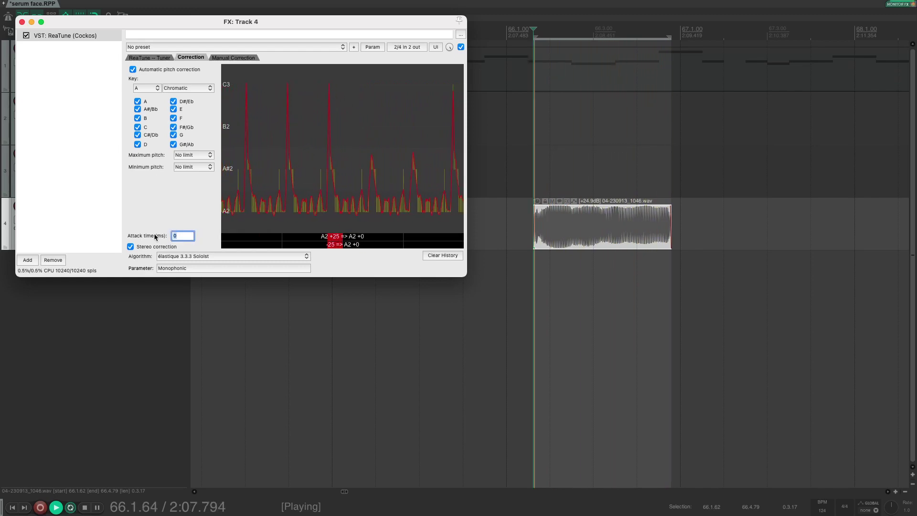
{"action": "key", "text": "Return"}
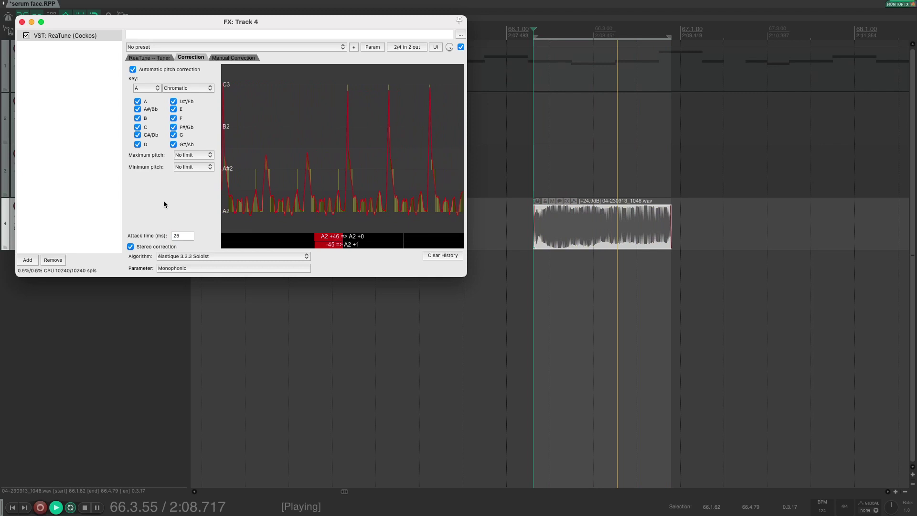
{"action": "key", "text": "space"}
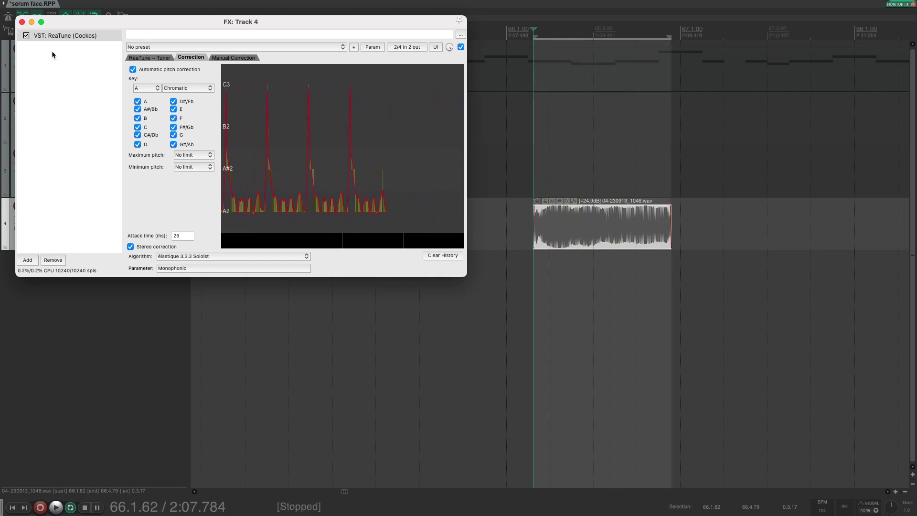
{"action": "left_click", "coordinate": [22, 23]}
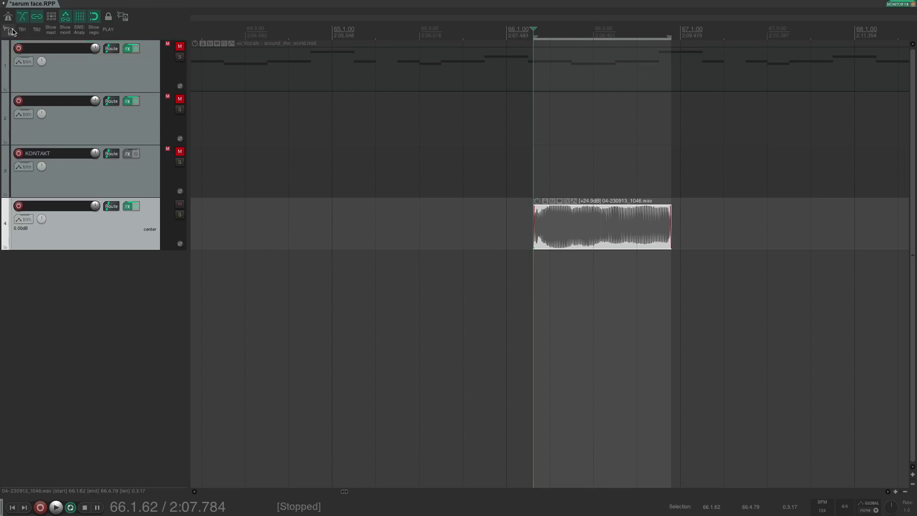
Render the tuned note to a new stem track and select the stem item
{"action": "left_click", "coordinate": [10, 31]}
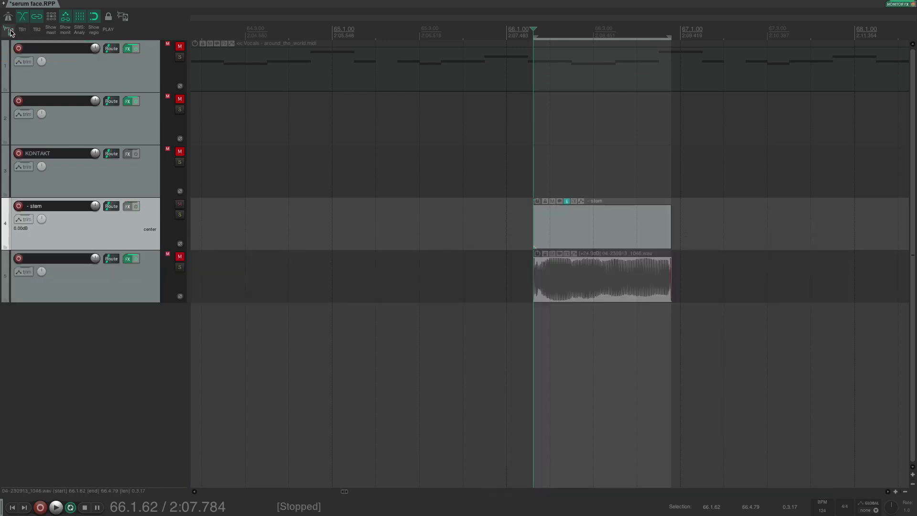
{"action": "left_click", "coordinate": [577, 227]}
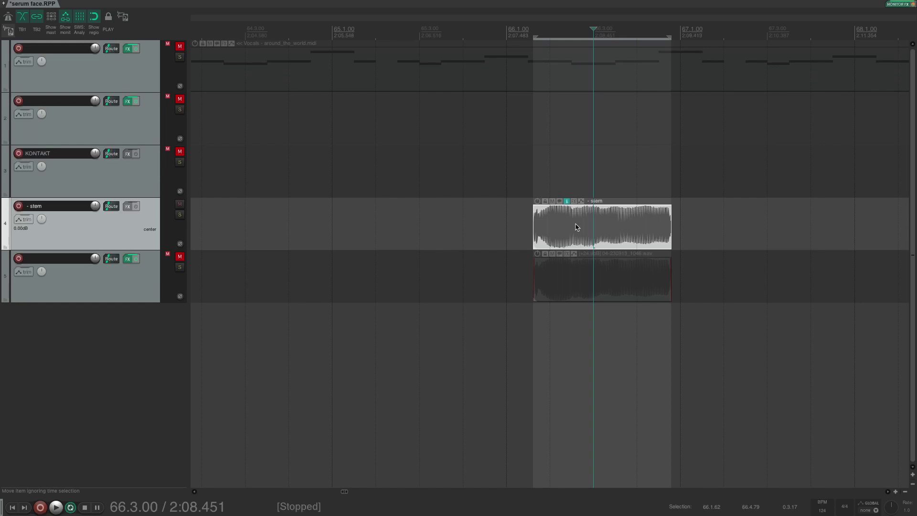
{"action": "scroll", "coordinate": [577, 228], "scroll_direction": "up", "scroll_amount": 2}
{"action": "right_click", "coordinate": [565, 224]}
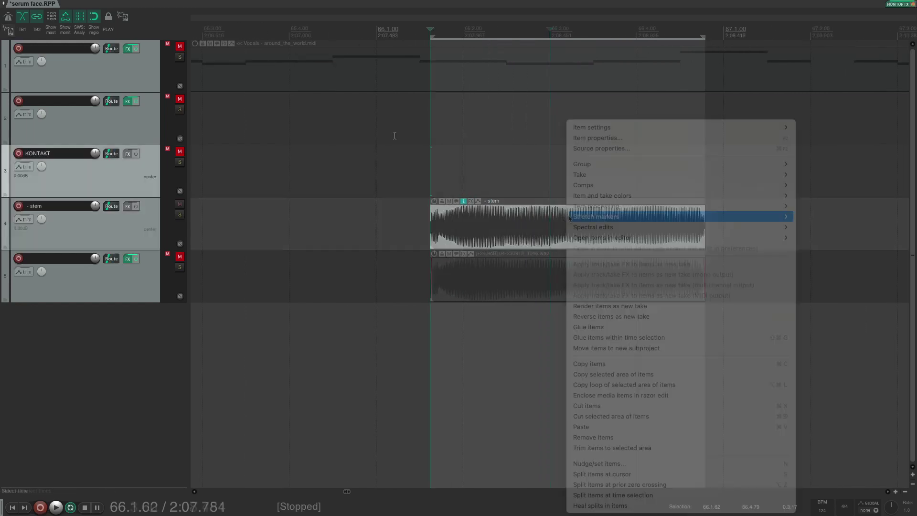
{"action": "left_click", "coordinate": [597, 213]}
Mute the stem track and bring up the KONTAKT track's effect browser
{"action": "left_click", "coordinate": [180, 151]}
{"action": "left_click", "coordinate": [178, 205]}
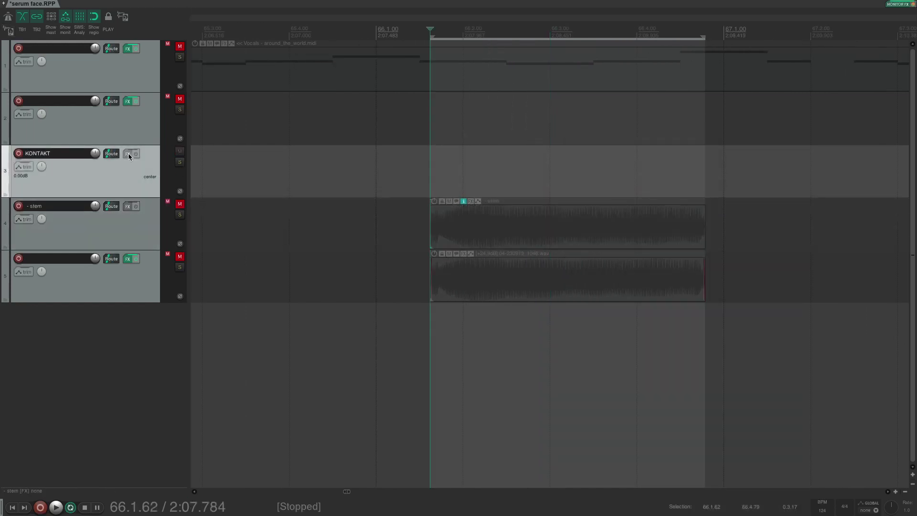
{"action": "left_click", "coordinate": [127, 154]}
Load Kontakt on the KONTAKT track, create a new instrument, and show its Mapping Editor
{"action": "type", "text": "kontakt"}
{"action": "double_click", "coordinate": [225, 229]}
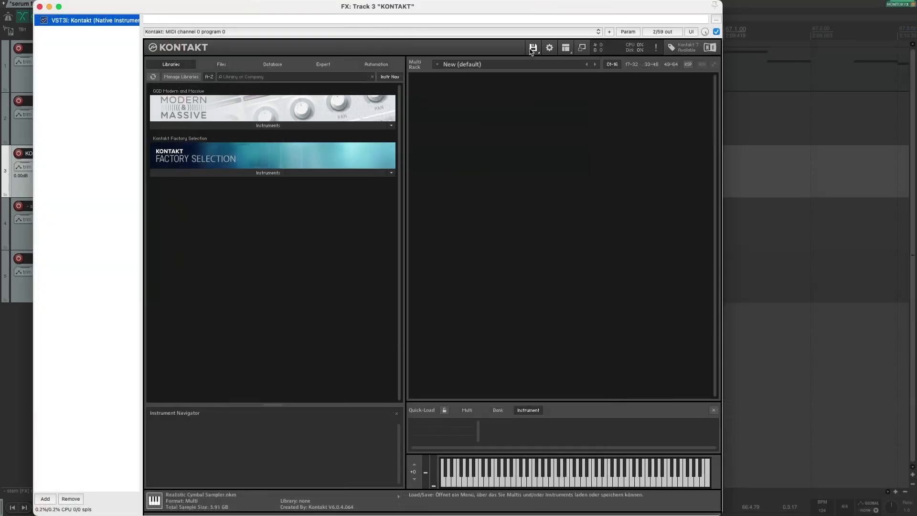
{"action": "left_click", "coordinate": [532, 48]}
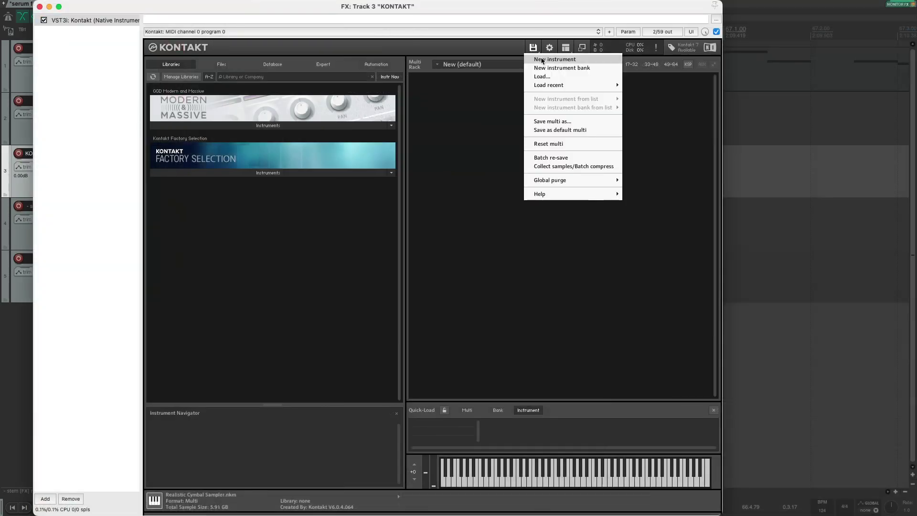
{"action": "left_click", "coordinate": [543, 59]}
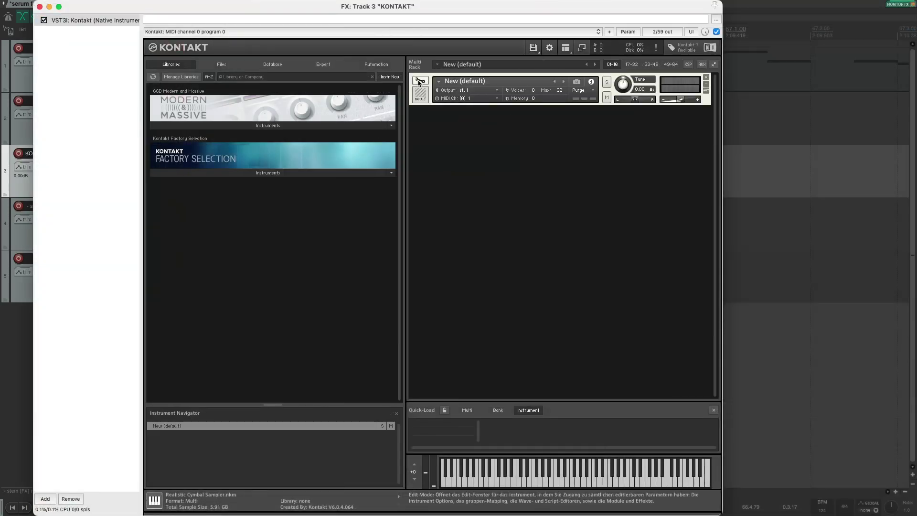
{"action": "left_click", "coordinate": [419, 83]}
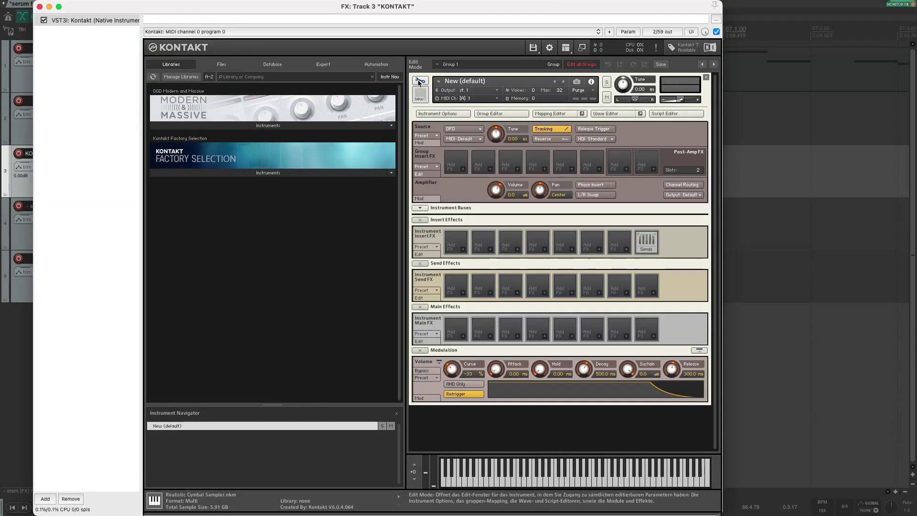
{"action": "left_click", "coordinate": [555, 114]}
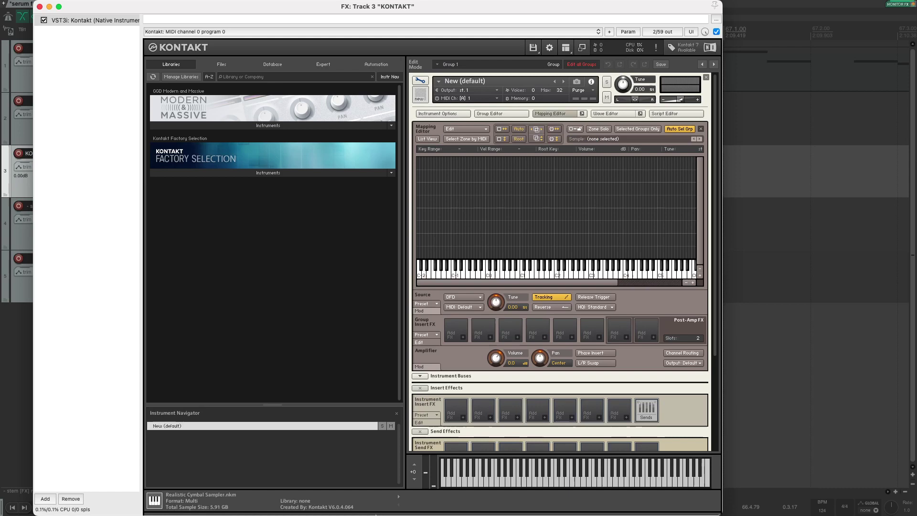
Drag serum face_stems.wav from Finder into Kontakt's mapping grid, then close Finder
{"action": "left_click", "coordinate": [86, 492]}
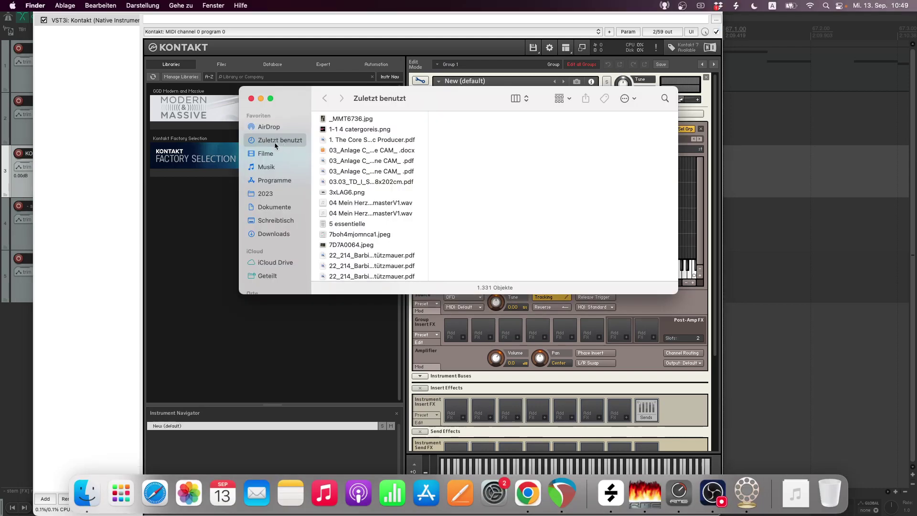
{"action": "key", "text": "space"}
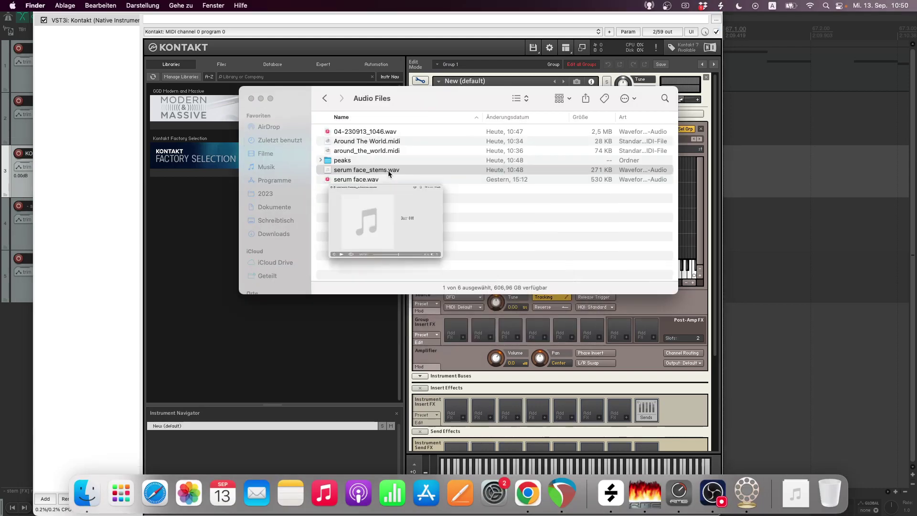
{"action": "mouse_move", "coordinate": [415, 88]}
{"action": "left_mouse_down"}
{"action": "mouse_move", "coordinate": [401, 299]}
{"action": "mouse_move", "coordinate": [225, 244]}
{"action": "left_mouse_up"}
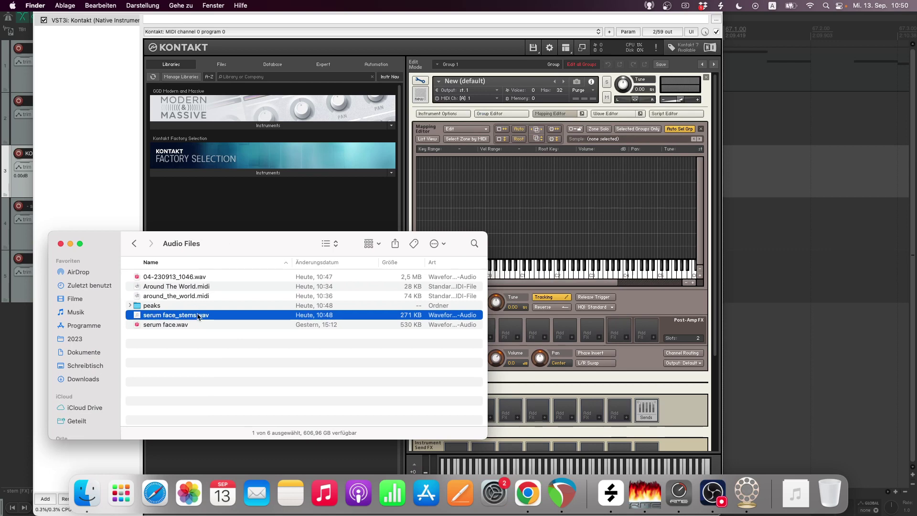
{"action": "left_click_drag", "start_coordinate": [192, 315], "coordinate": [582, 196]}
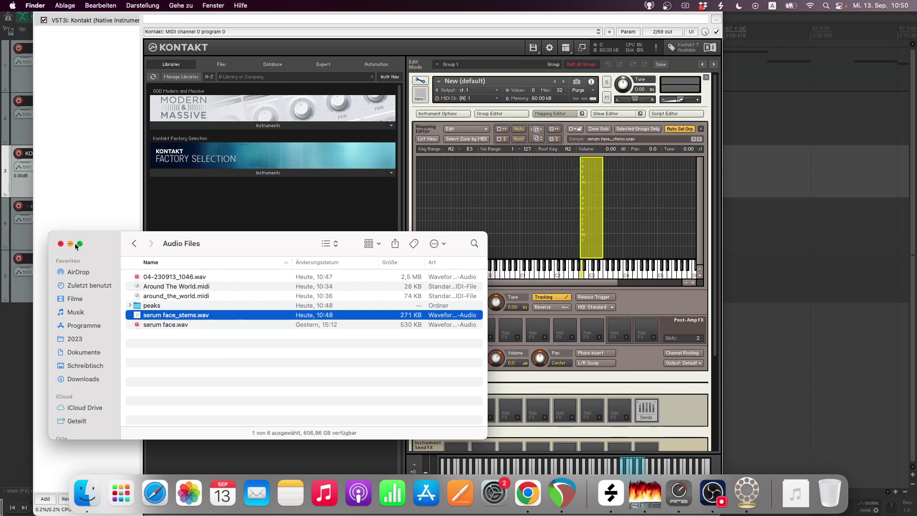
{"action": "left_click", "coordinate": [61, 244]}
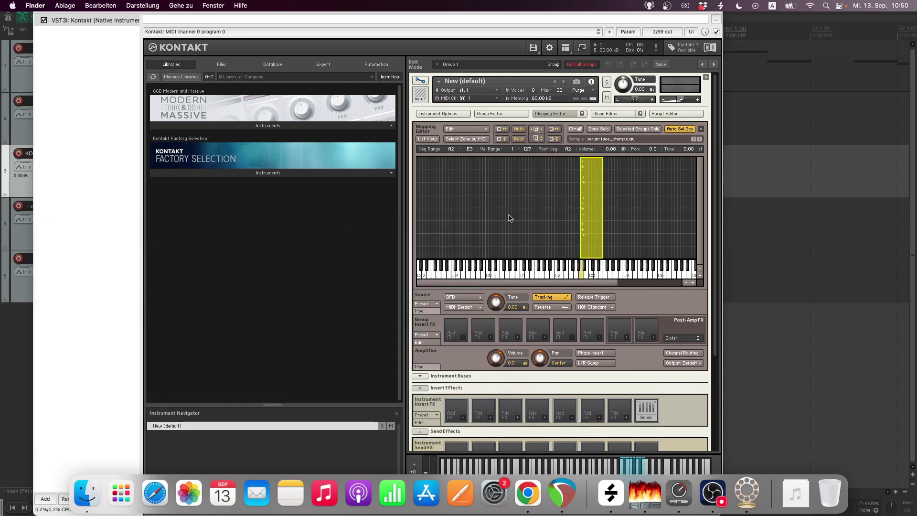
Drag the serum face_stems.wav zone edges out to C-2 and G8
{"action": "left_click", "coordinate": [580, 203]}
{"action": "left_click_drag", "start_coordinate": [579, 202], "coordinate": [417, 205]}
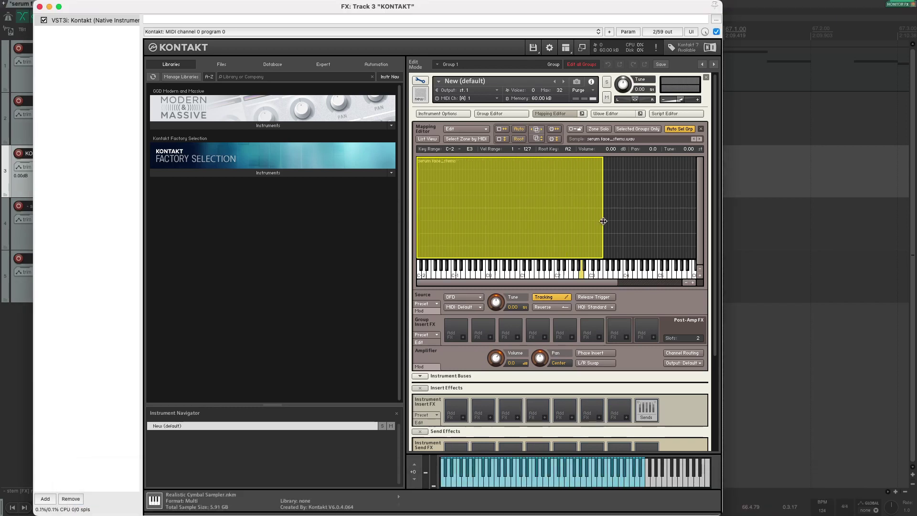
{"action": "left_click_drag", "start_coordinate": [603, 222], "coordinate": [721, 216]}
{"action": "scroll", "coordinate": [529, 188], "scroll_direction": "left", "scroll_amount": 3}
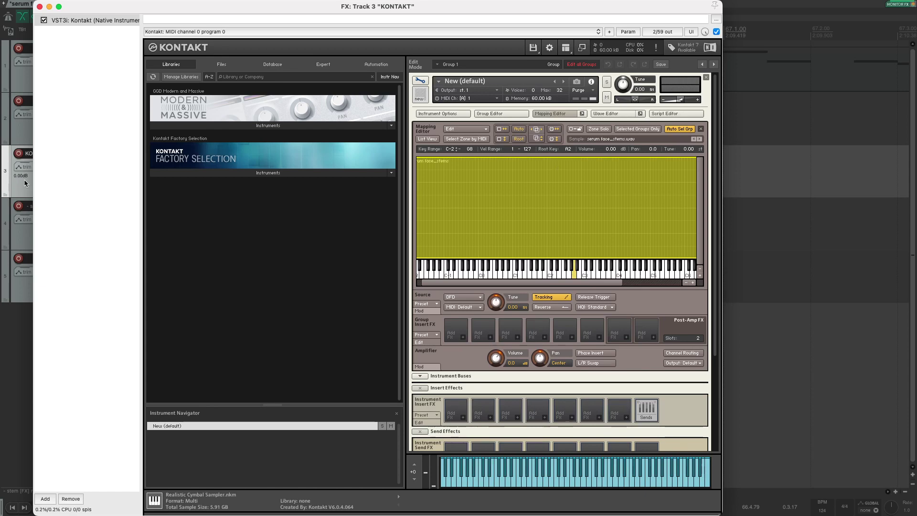
{"action": "key", "text": "space"}
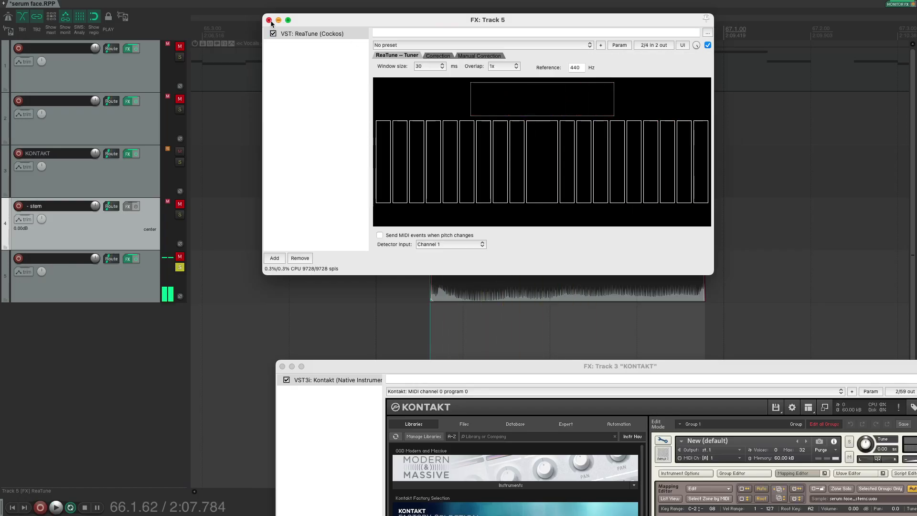
{"action": "mouse_move", "coordinate": [571, 366]}
{"action": "left_mouse_down"}
{"action": "mouse_move", "coordinate": [485, 245]}
{"action": "mouse_move", "coordinate": [368, 41]}
{"action": "left_mouse_up"}
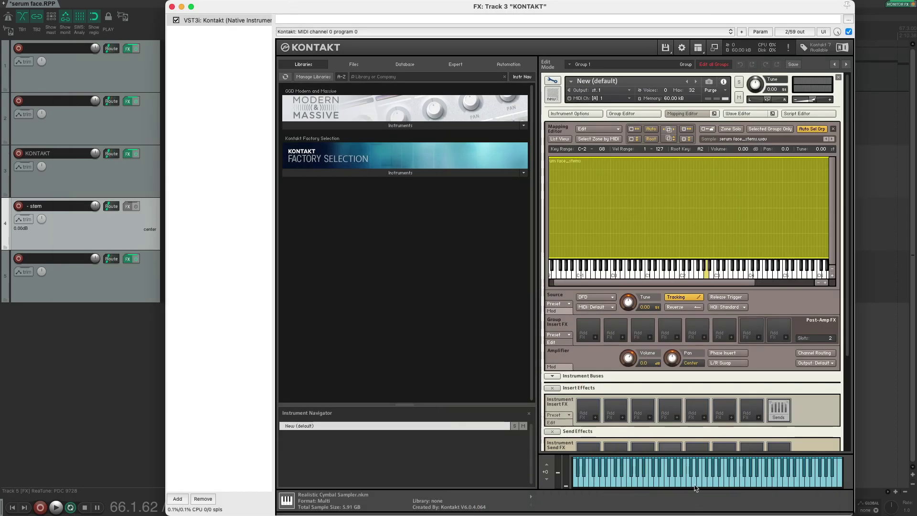
{"action": "left_click", "coordinate": [690, 481]}
{"action": "left_click", "coordinate": [711, 483]}
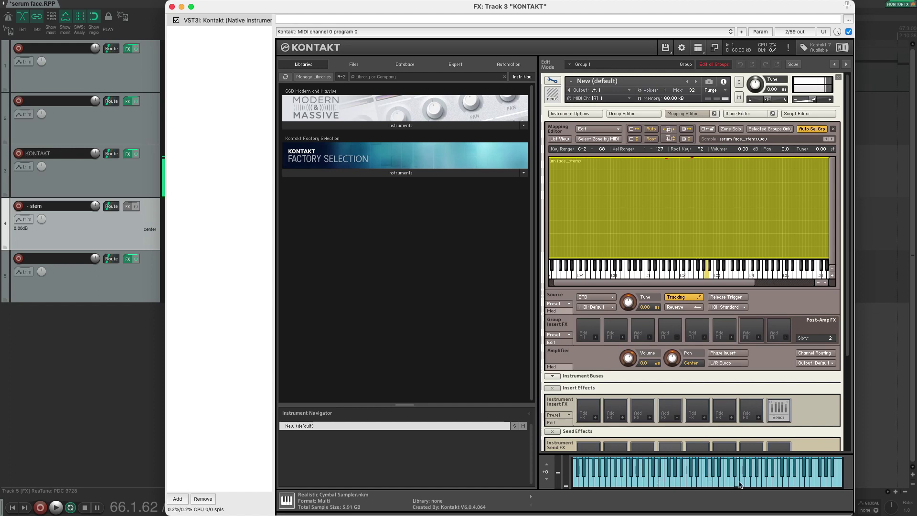
{"action": "left_click", "coordinate": [775, 478]}
{"action": "left_click", "coordinate": [807, 481]}
{"action": "left_click", "coordinate": [774, 483]}
{"action": "left_click", "coordinate": [771, 485]}
{"action": "left_click", "coordinate": [802, 478]}
{"action": "left_click", "coordinate": [761, 481]}
{"action": "left_click", "coordinate": [690, 481]}
{"action": "left_click", "coordinate": [631, 482]}
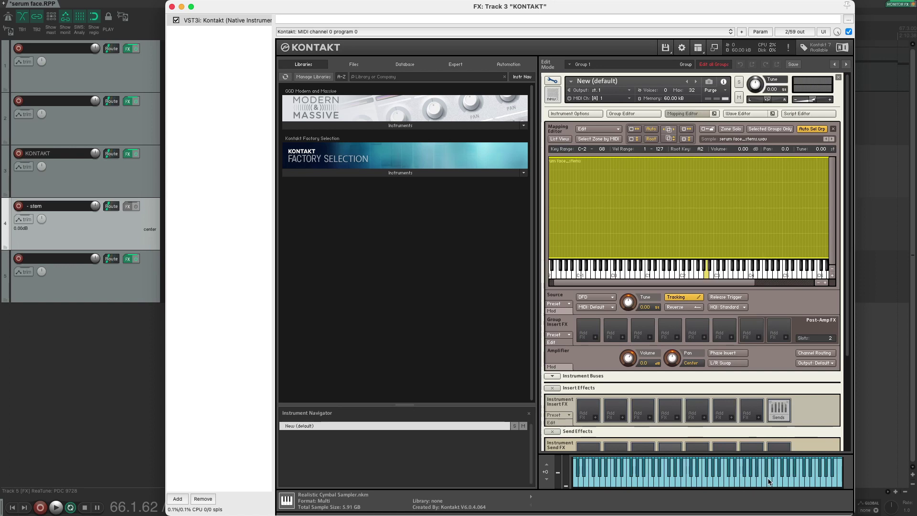
{"action": "scroll", "coordinate": [561, 225], "scroll_direction": "left", "scroll_amount": 1}
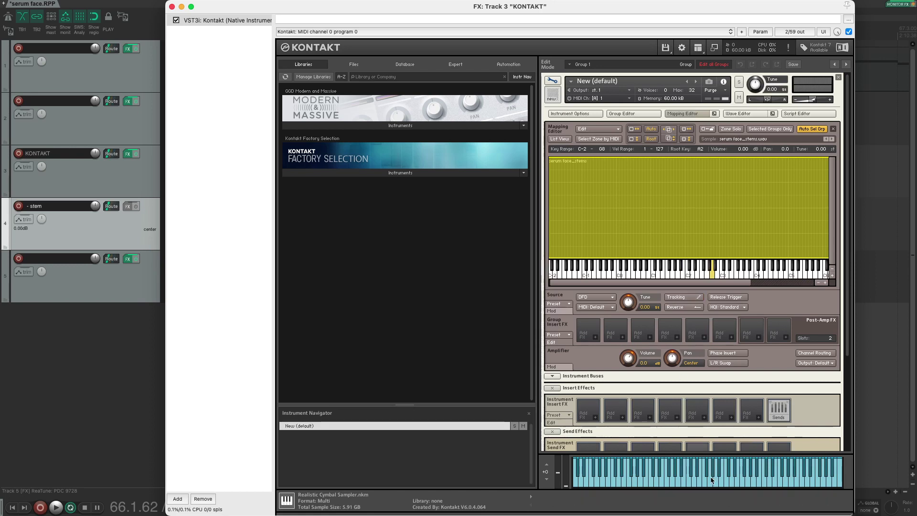
{"action": "left_click_drag", "start_coordinate": [712, 478], "coordinate": [640, 483]}
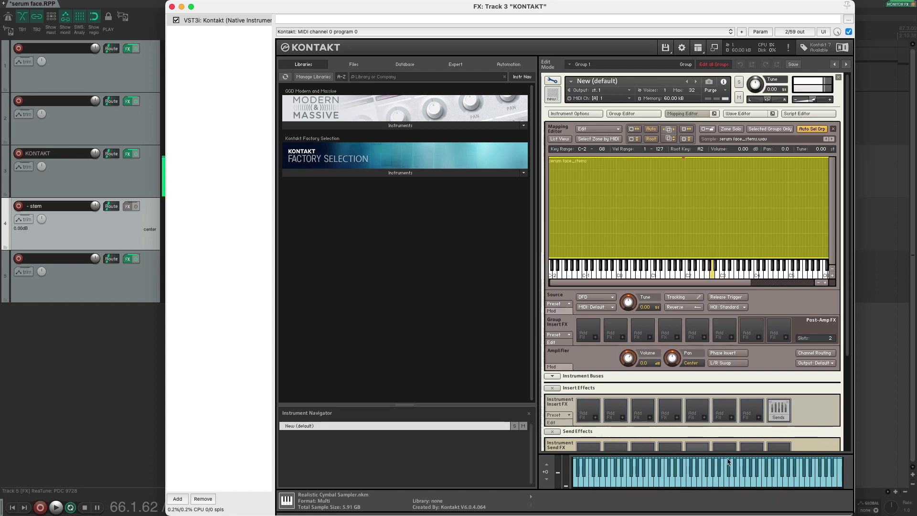
{"action": "left_click", "coordinate": [688, 301]}
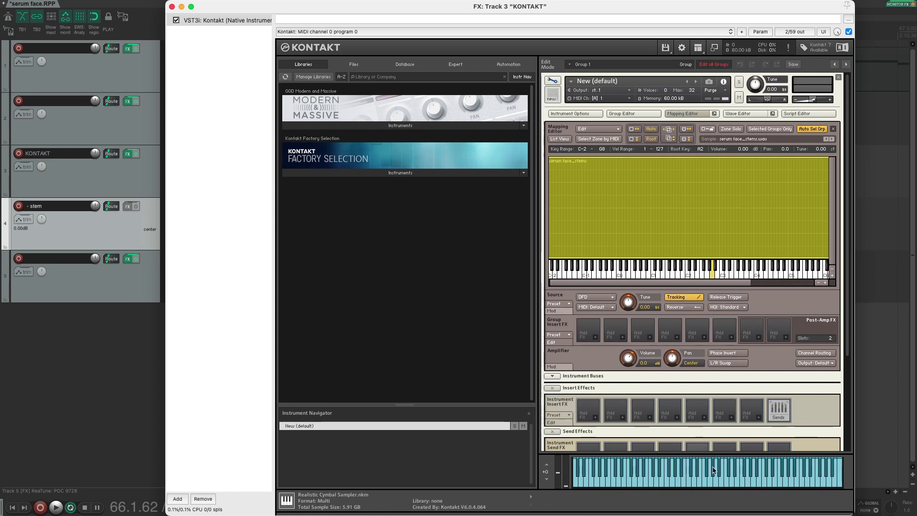
{"action": "left_click", "coordinate": [729, 483]}
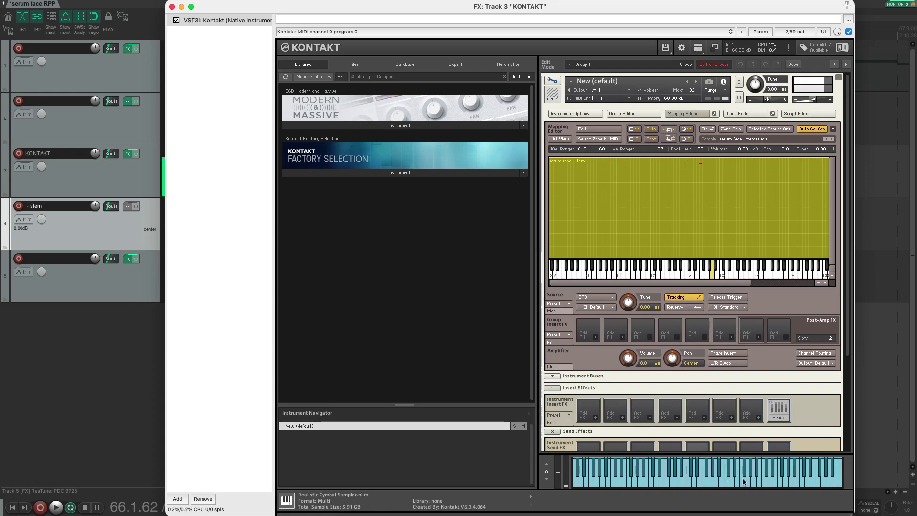
{"action": "mouse_move", "coordinate": [728, 482]}
{"action": "left_mouse_down"}
{"action": "mouse_move", "coordinate": [795, 480]}
{"action": "mouse_move", "coordinate": [671, 478]}
{"action": "left_mouse_up"}
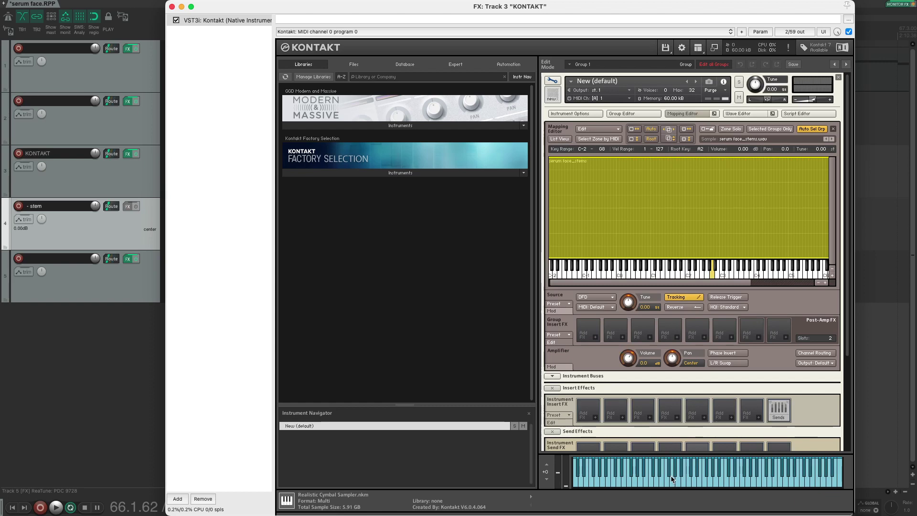
Audition the sample and cut the volume envelope release to zero
{"action": "scroll", "coordinate": [672, 444], "scroll_direction": "down", "scroll_amount": 5}
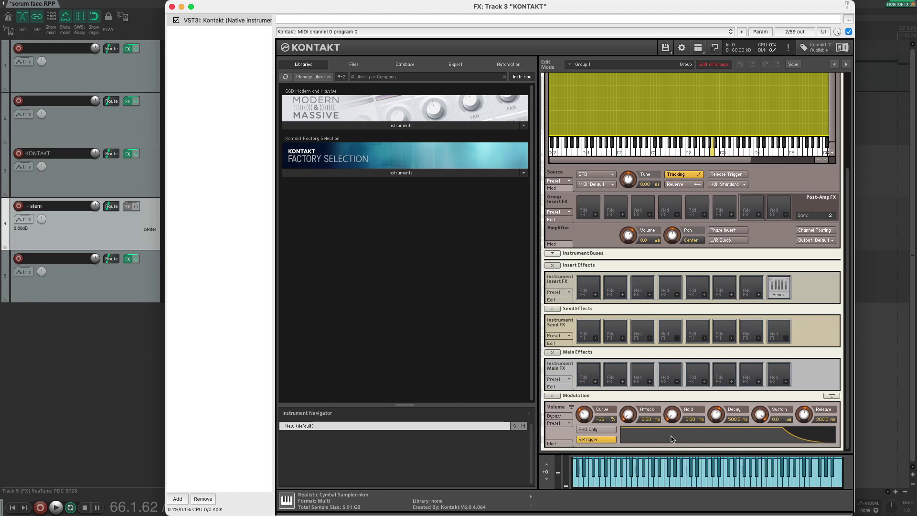
{"action": "left_click", "coordinate": [726, 484]}
{"action": "left_click", "coordinate": [726, 484]}
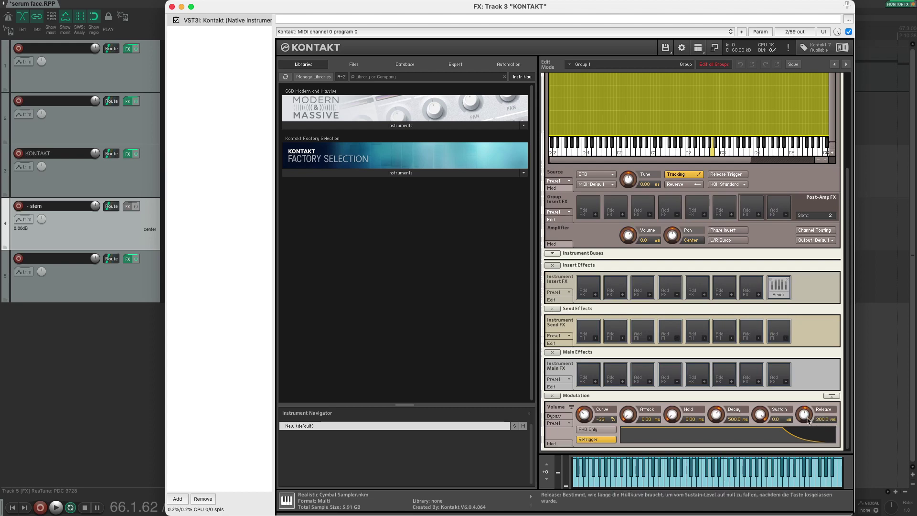
{"action": "left_click_drag", "start_coordinate": [803, 416], "coordinate": [803, 449]}
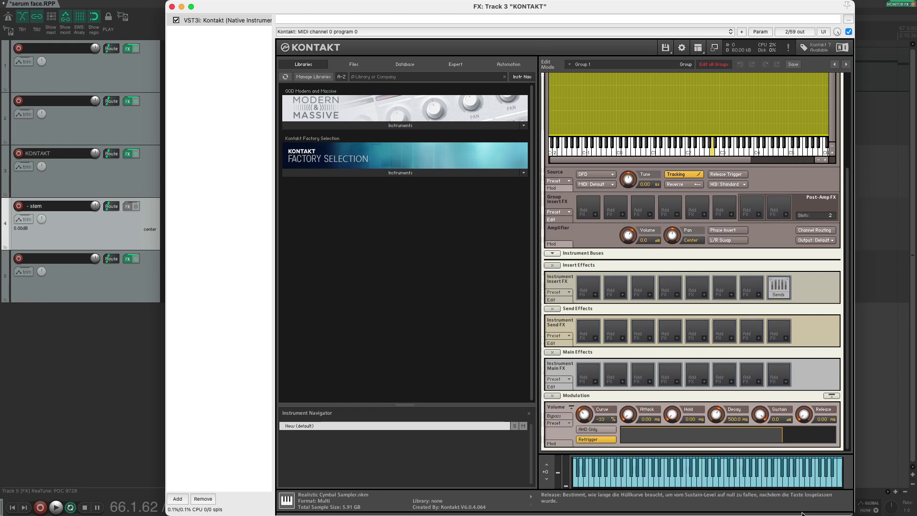
{"action": "left_click", "coordinate": [743, 484]}
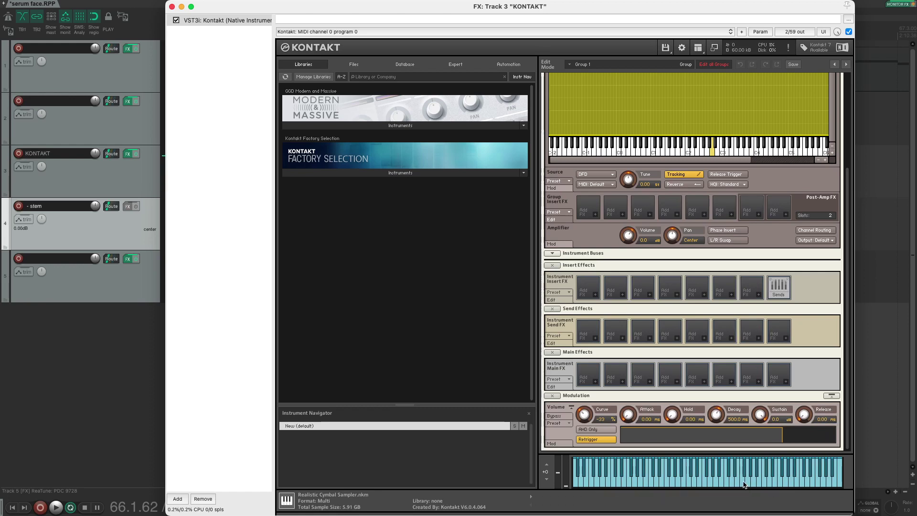
{"action": "left_click", "coordinate": [744, 485]}
{"action": "left_click", "coordinate": [744, 485]}
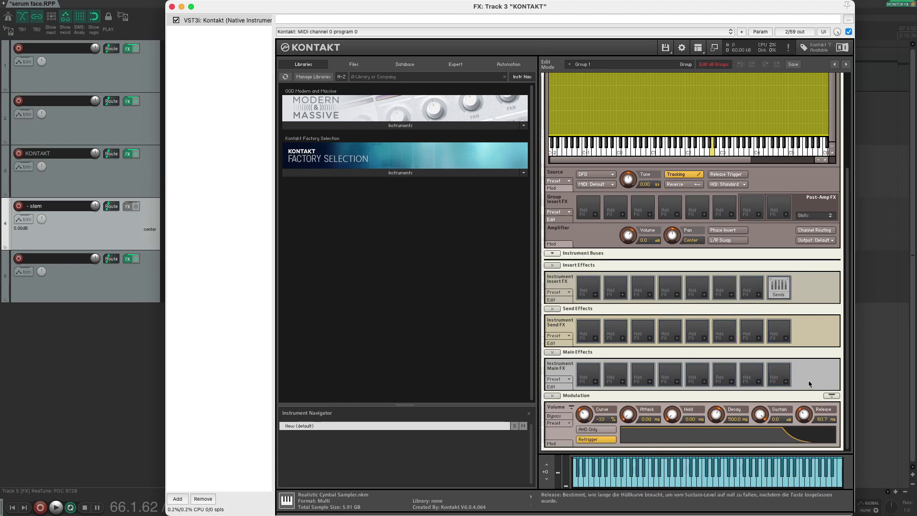
{"action": "left_click", "coordinate": [727, 479]}
Lengthen the volume release to about 257 ms and audition a note
{"action": "left_click_drag", "start_coordinate": [804, 414], "coordinate": [804, 406]}
{"action": "left_click", "coordinate": [704, 486]}
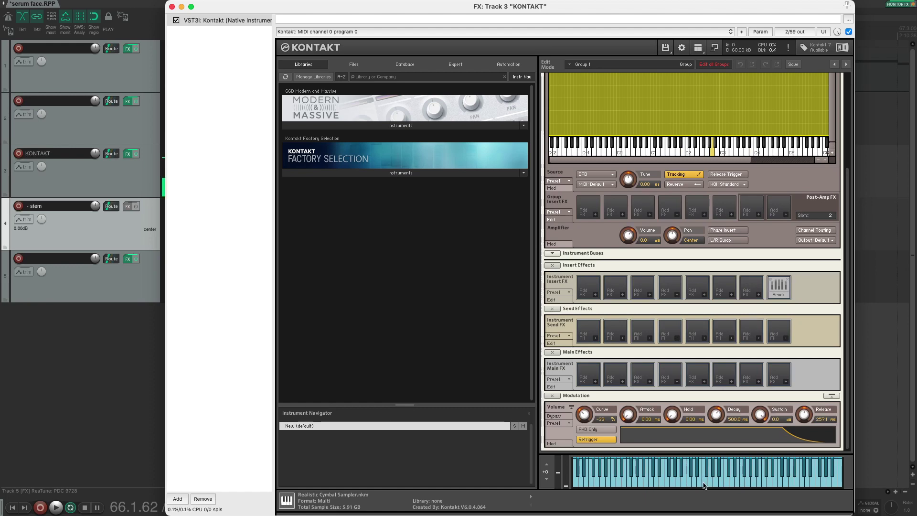
{"action": "left_click", "coordinate": [704, 486]}
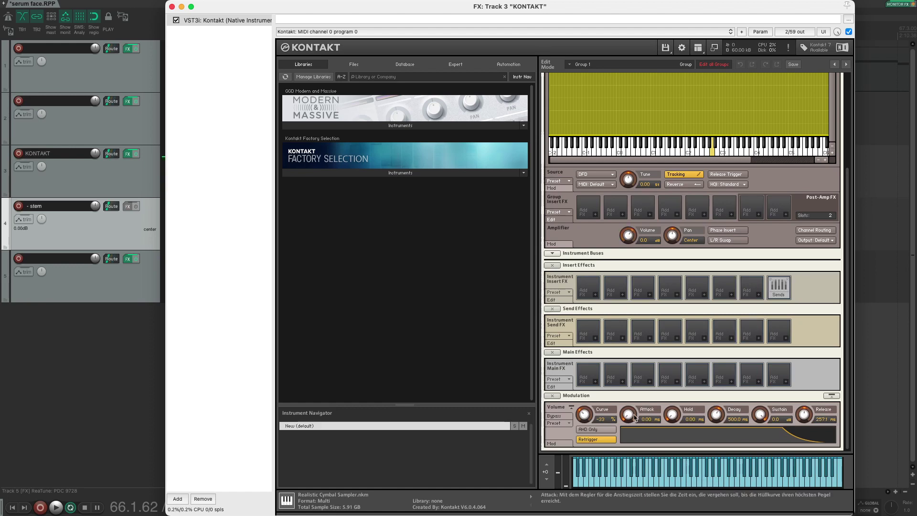
Try a slow envelope attack, then reset the attack to zero
{"action": "left_click_drag", "start_coordinate": [631, 415], "coordinate": [650, 376]}
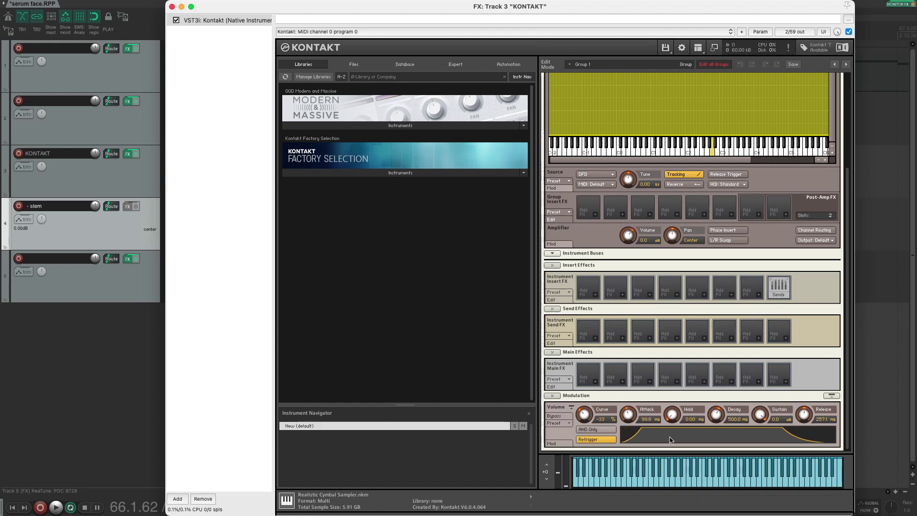
{"action": "left_click", "coordinate": [695, 481]}
{"action": "left_click", "coordinate": [704, 484]}
{"action": "left_click", "coordinate": [629, 414], "text": "super"}
Enable Sample Loop in the Wave Editor and drag the loop start and end
{"action": "left_click", "coordinate": [770, 484]}
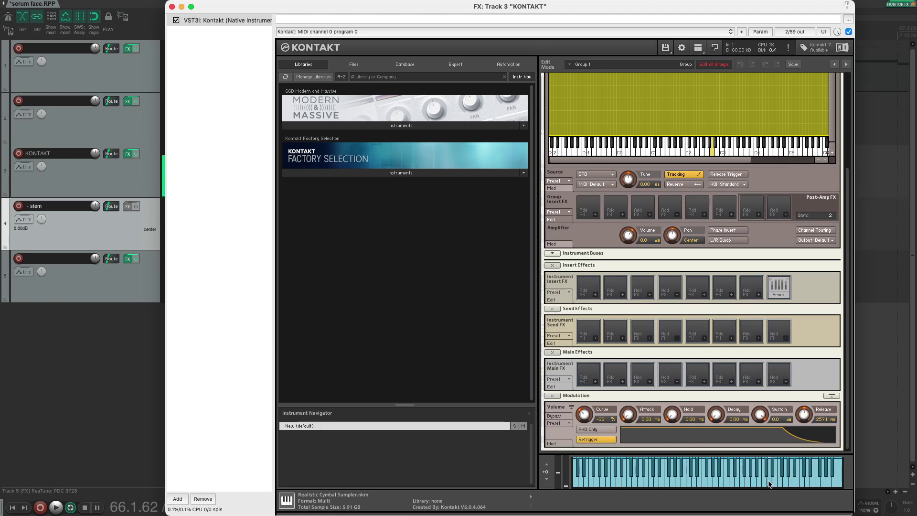
{"action": "scroll", "coordinate": [748, 113], "scroll_direction": "up", "scroll_amount": 5}
{"action": "left_click", "coordinate": [748, 113]}
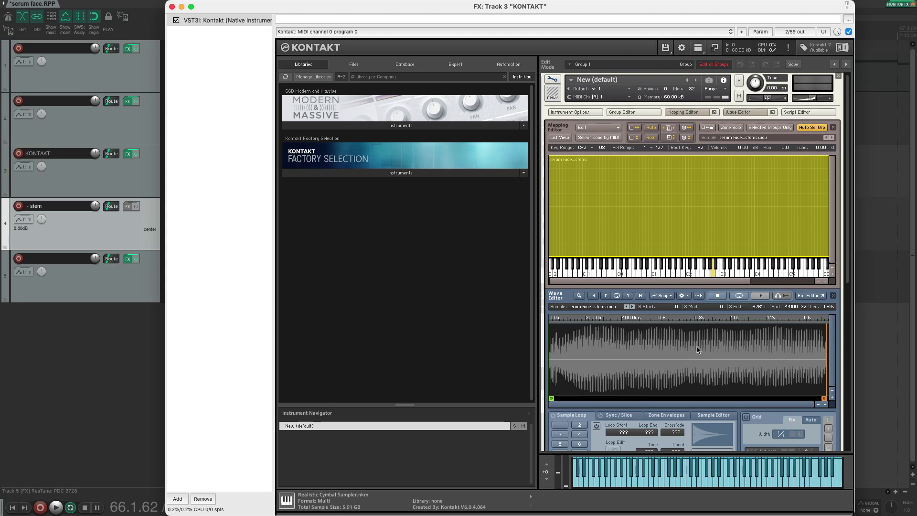
{"action": "left_click", "coordinate": [554, 416]}
{"action": "scroll", "coordinate": [668, 362], "scroll_direction": "down", "scroll_amount": 2}
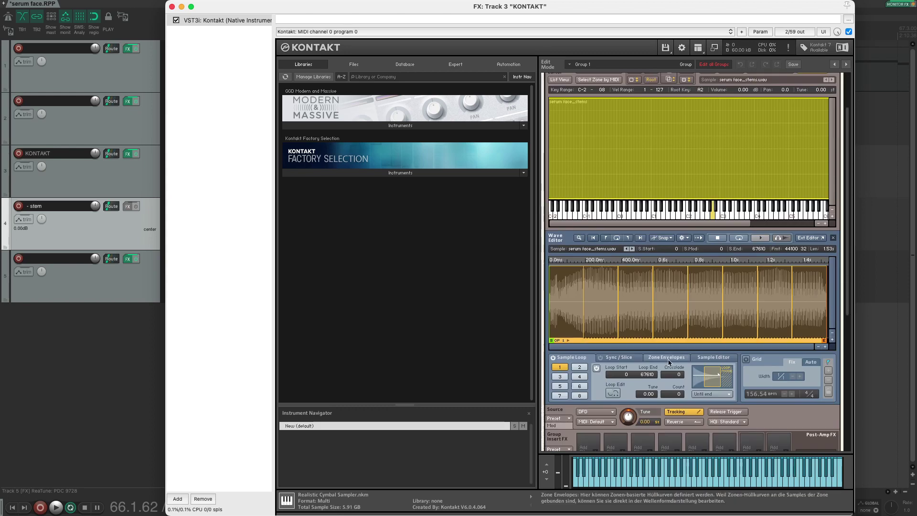
{"action": "left_click_drag", "start_coordinate": [626, 375], "coordinate": [645, 318]}
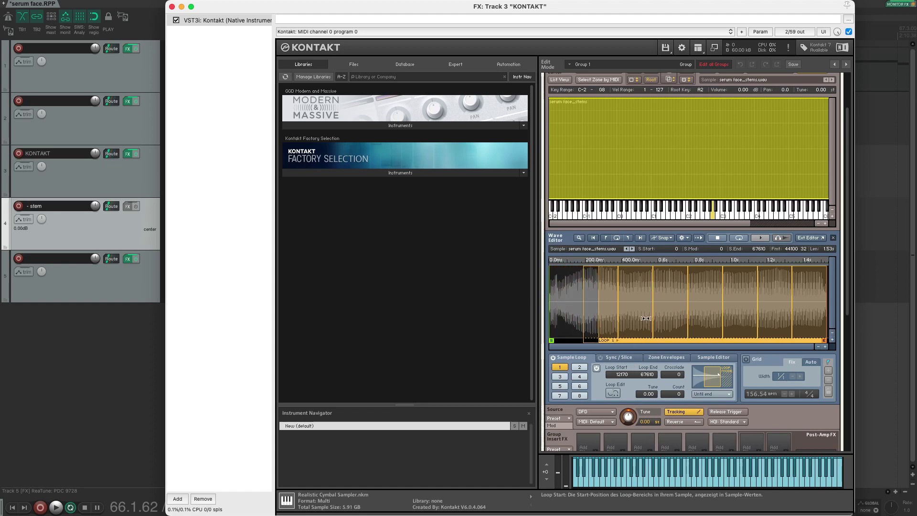
{"action": "left_click_drag", "start_coordinate": [648, 375], "coordinate": [647, 389]}
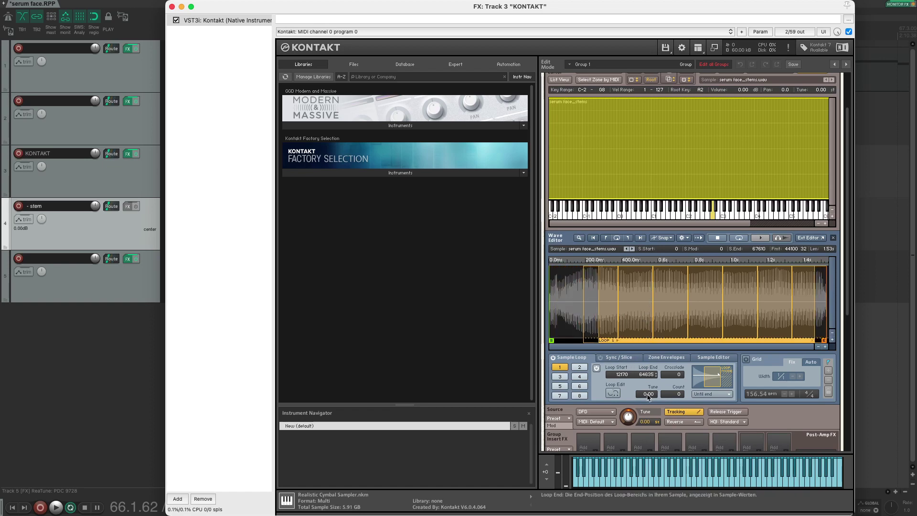
Refine the loop seam in Loop Edit and audition the looped sample
{"action": "left_click", "coordinate": [614, 393]}
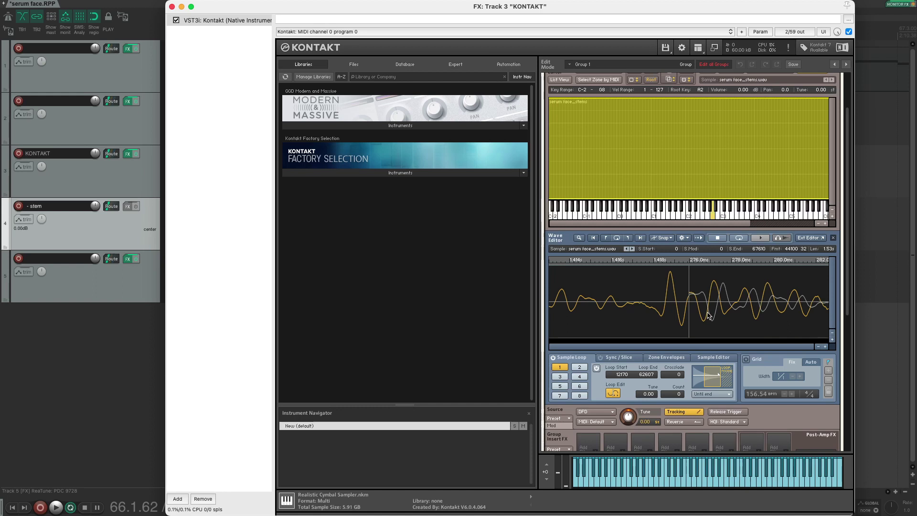
{"action": "left_click_drag", "start_coordinate": [755, 304], "coordinate": [740, 306]}
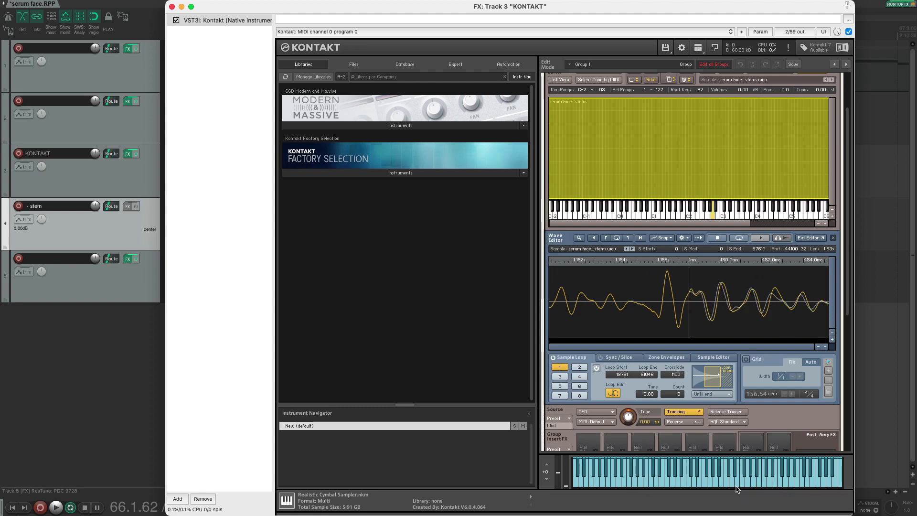
{"action": "left_click", "coordinate": [748, 482]}
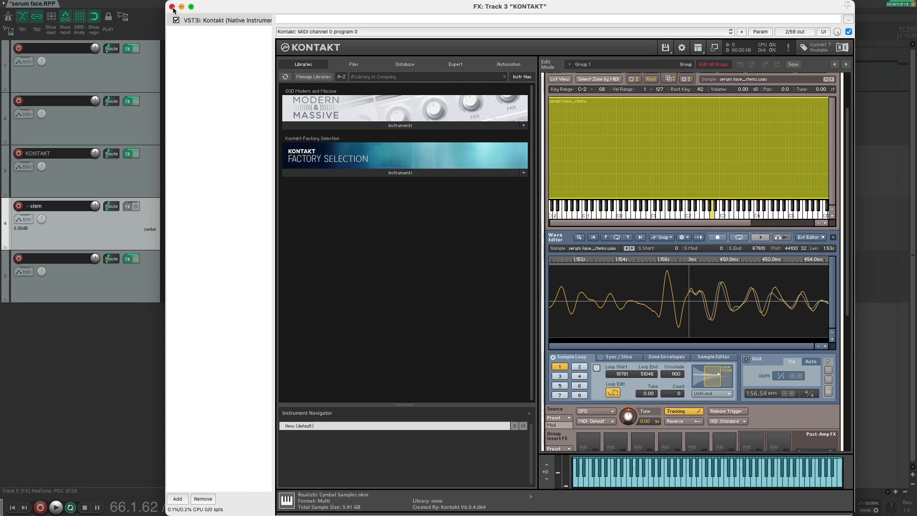
{"action": "left_click", "coordinate": [172, 7]}
{"action": "left_click", "coordinate": [269, 20]}
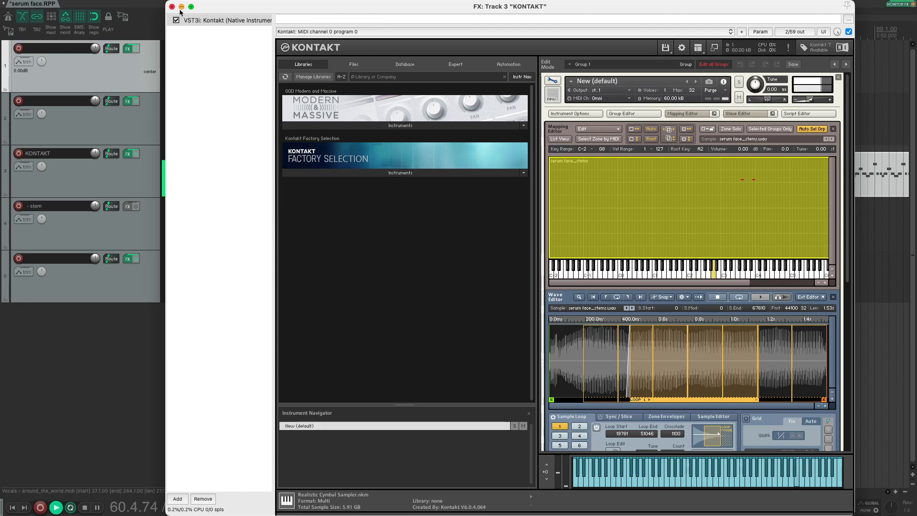
{"action": "key", "text": "Escape"}
{"action": "key", "text": "space"}
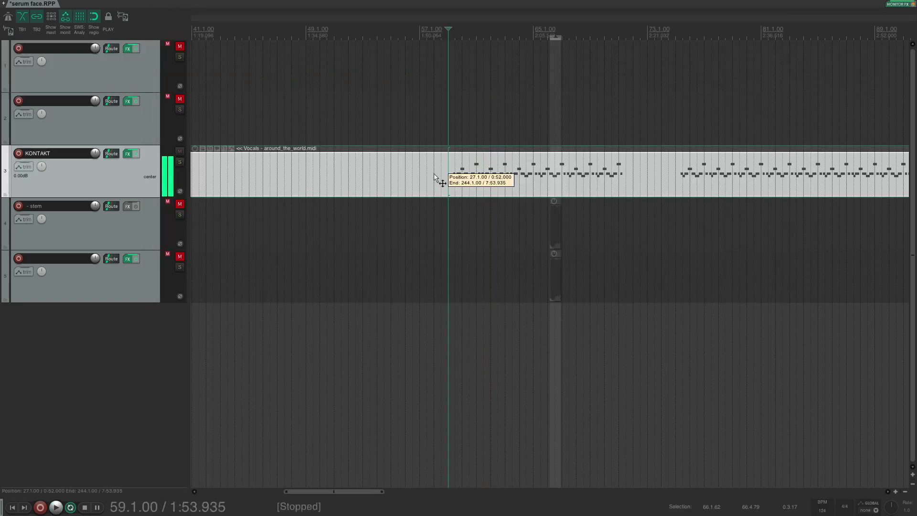
{"action": "double_click", "coordinate": [442, 170]}
{"action": "key", "text": "space"}
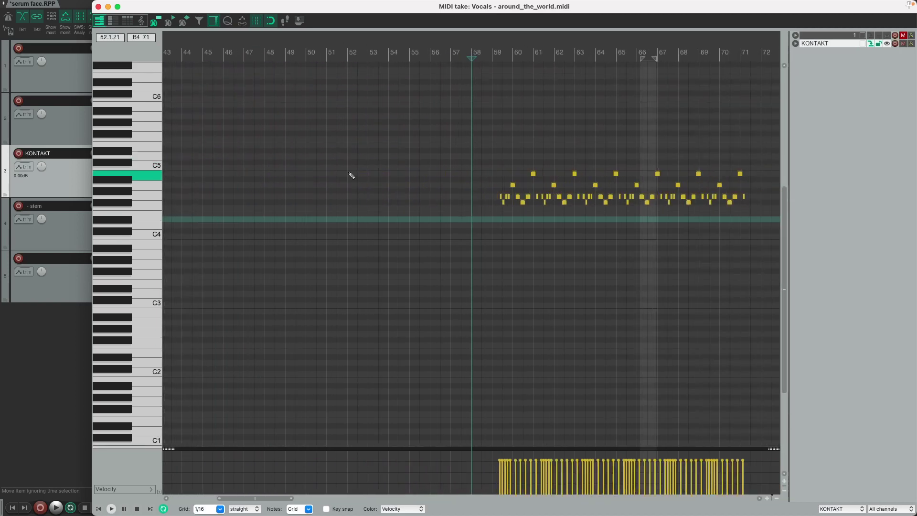
{"action": "key", "text": "Escape"}
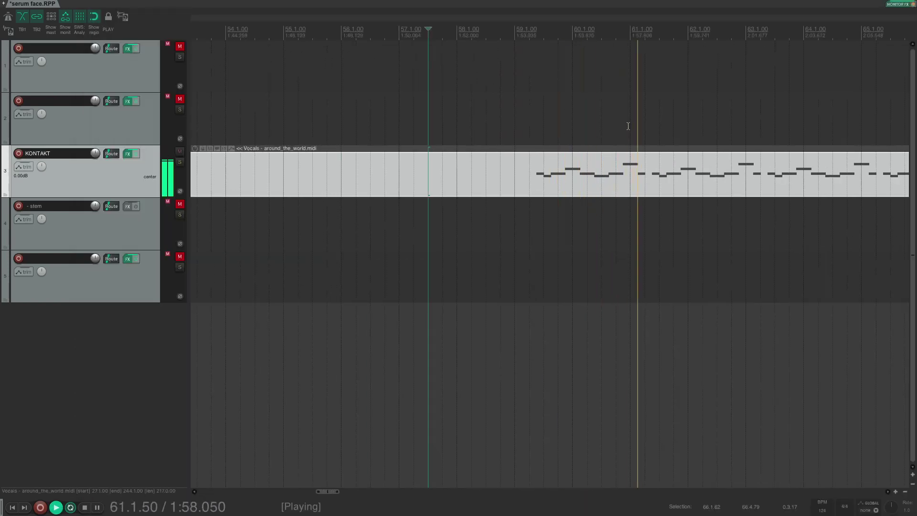
Add the Tremolator VST after Kontakt in the KONTAKT track's FX chain
{"action": "key", "text": "space"}
{"action": "left_click", "coordinate": [129, 153]}
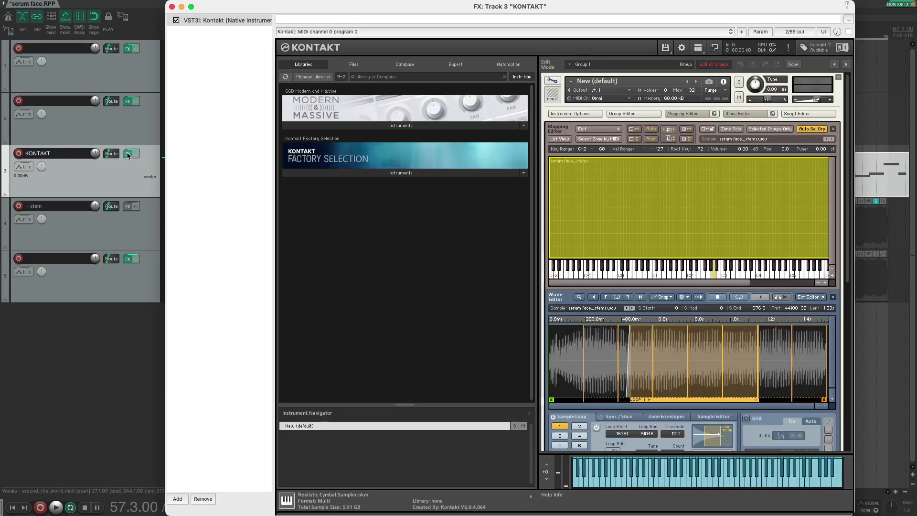
{"action": "double_click", "coordinate": [198, 120]}
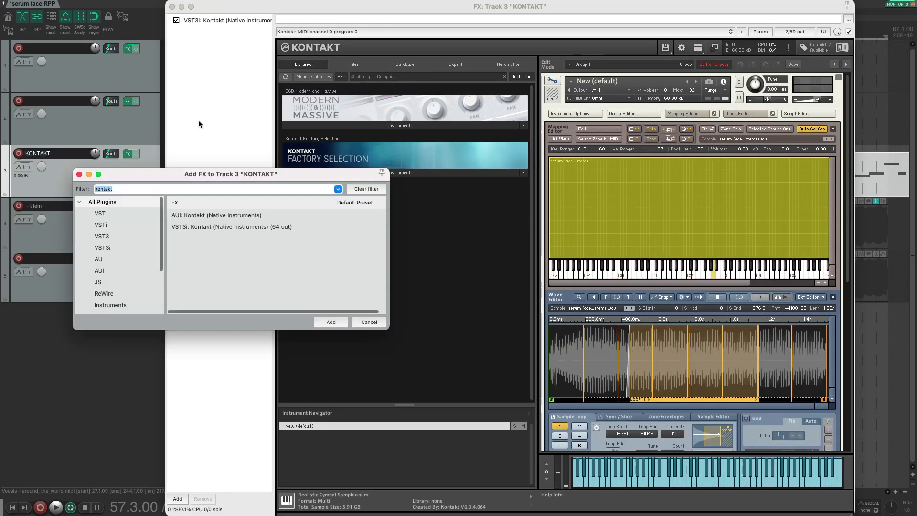
{"action": "type", "text": "tremolato"}
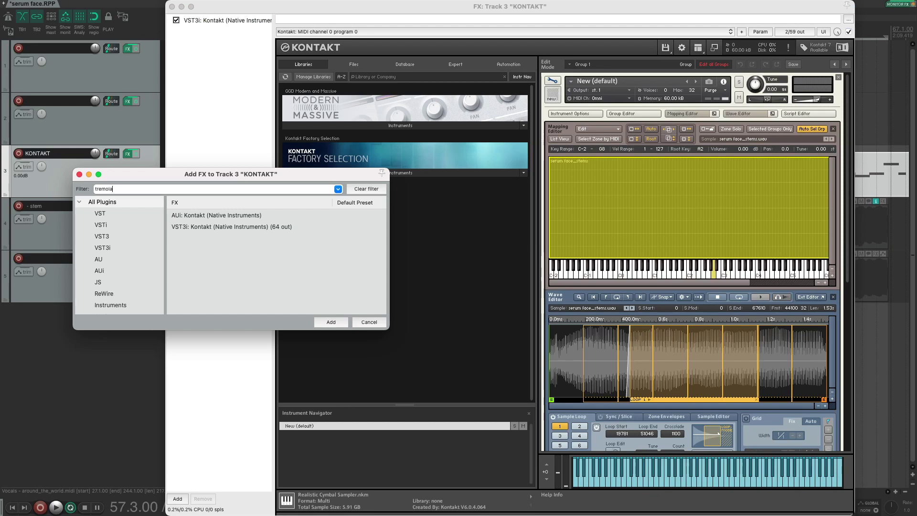
{"action": "left_click", "coordinate": [211, 227]}
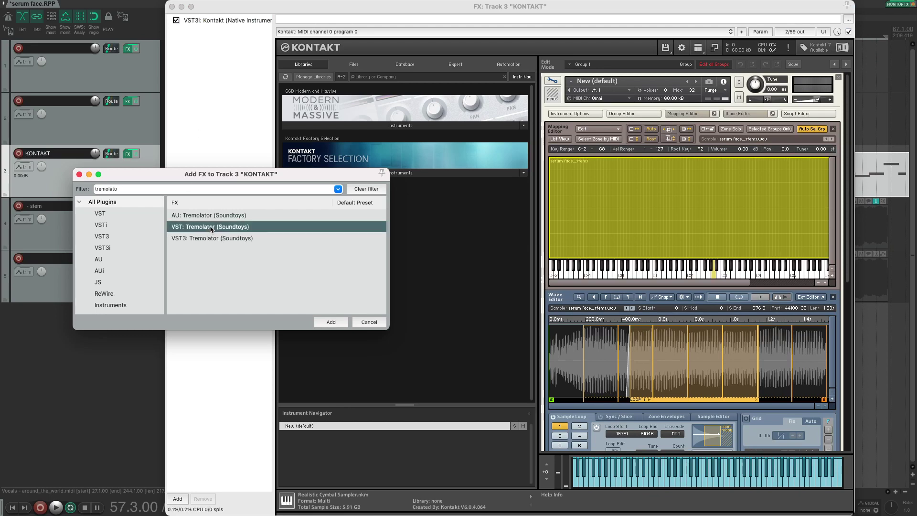
{"action": "double_click", "coordinate": [211, 228]}
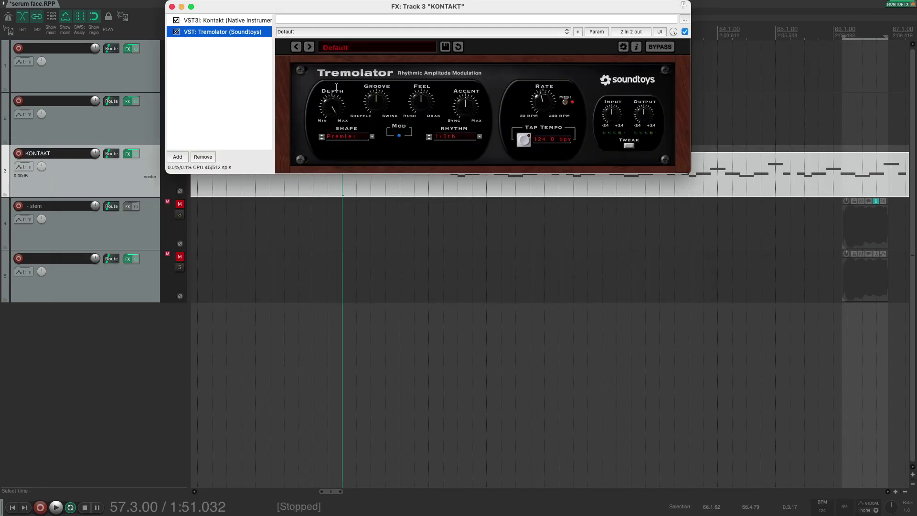
Load a Tremolator preset and audition the tremolo on playback
{"action": "left_click", "coordinate": [344, 48]}
{"action": "left_click", "coordinate": [440, 214]}
{"action": "key", "text": "space"}
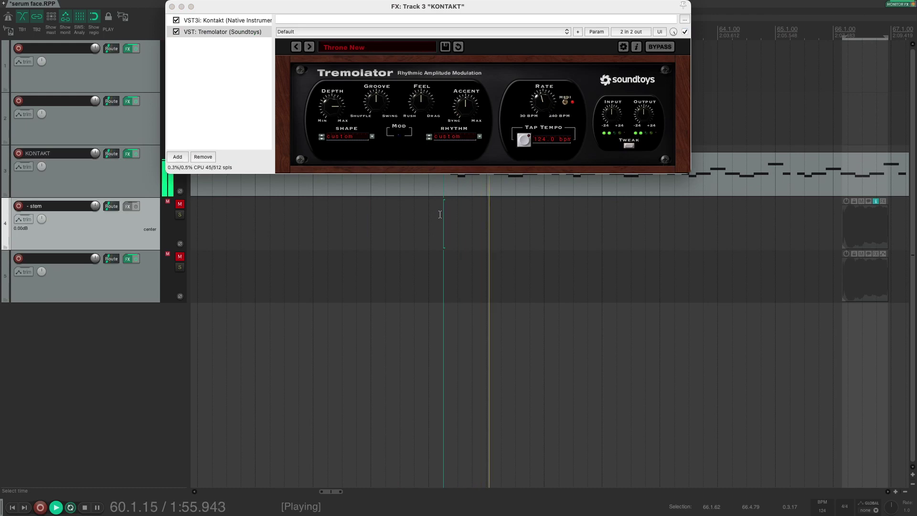
{"action": "key", "text": "space"}
Add the Little Plate reverb to the chain
{"action": "double_click", "coordinate": [217, 77]}
{"action": "type", "text": "plate"}
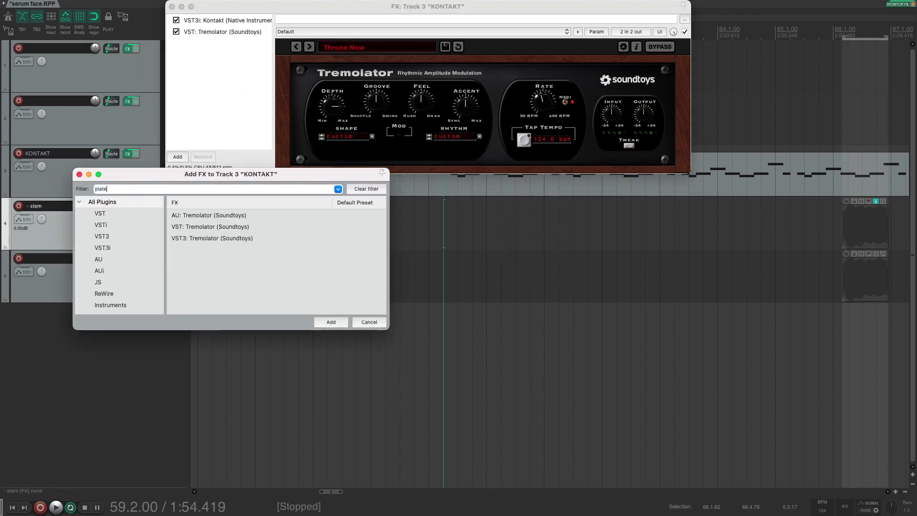
{"action": "key", "text": "Return"}
{"action": "key", "text": "space"}
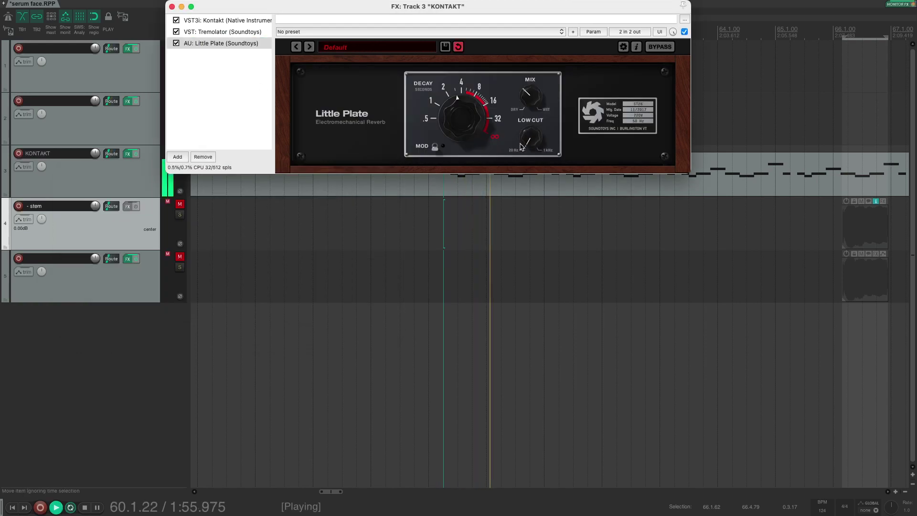
Add Little MicroShift and set its mix to about halfway while listening
{"action": "double_click", "coordinate": [220, 81]}
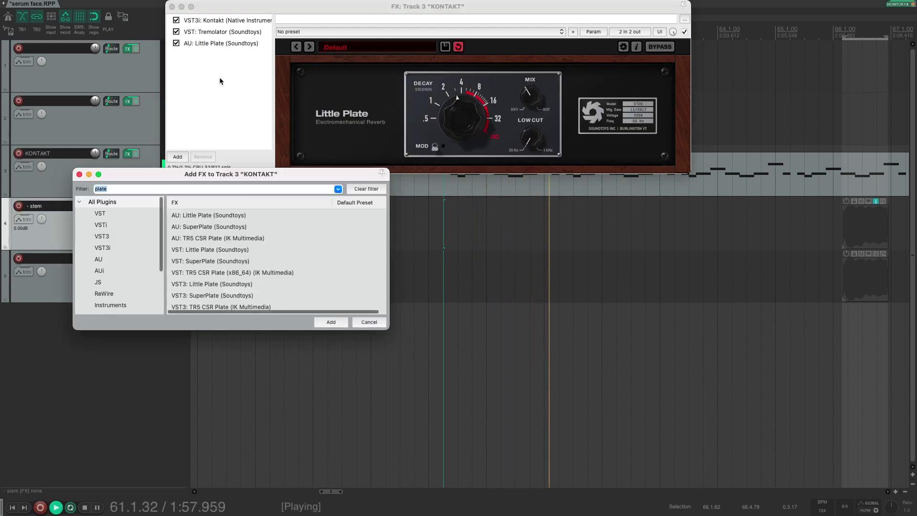
{"action": "key", "text": "BackSpace"}
{"action": "left_click", "coordinate": [494, 204]}
{"action": "key", "text": "space"}
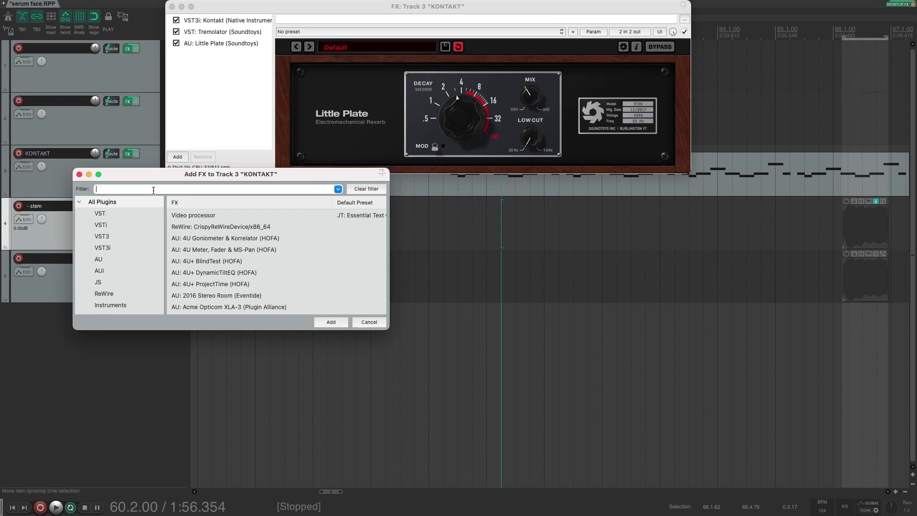
{"action": "type", "text": "microshift"}
{"action": "key", "text": "Return"}
{"action": "key", "text": "space"}
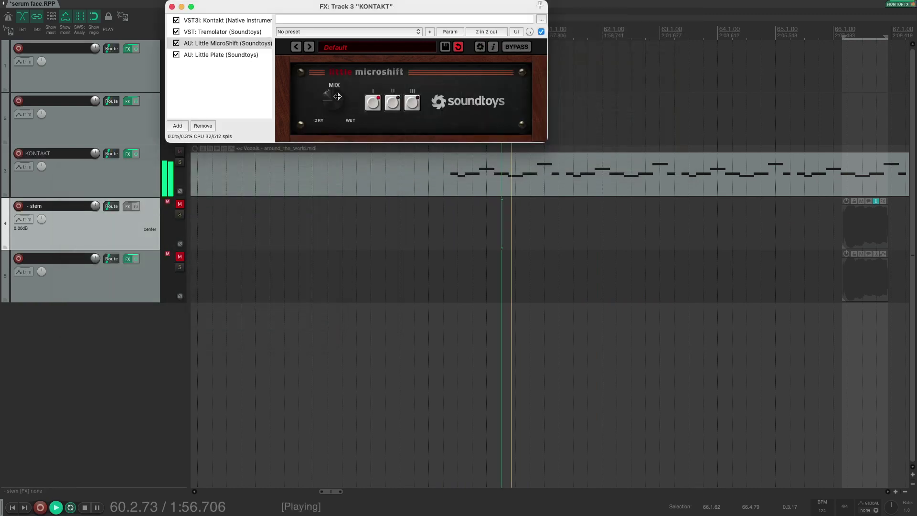
{"action": "left_click_drag", "start_coordinate": [333, 99], "coordinate": [325, 114]}
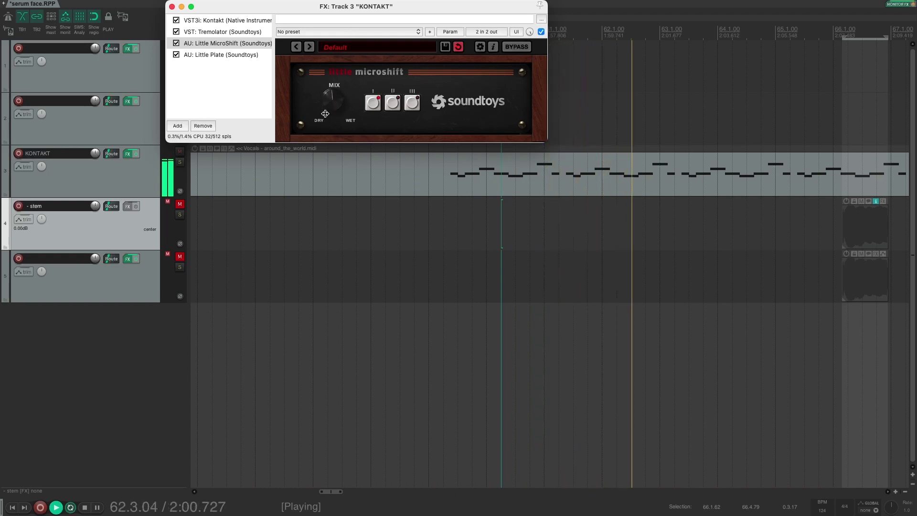
{"action": "key", "text": "space"}
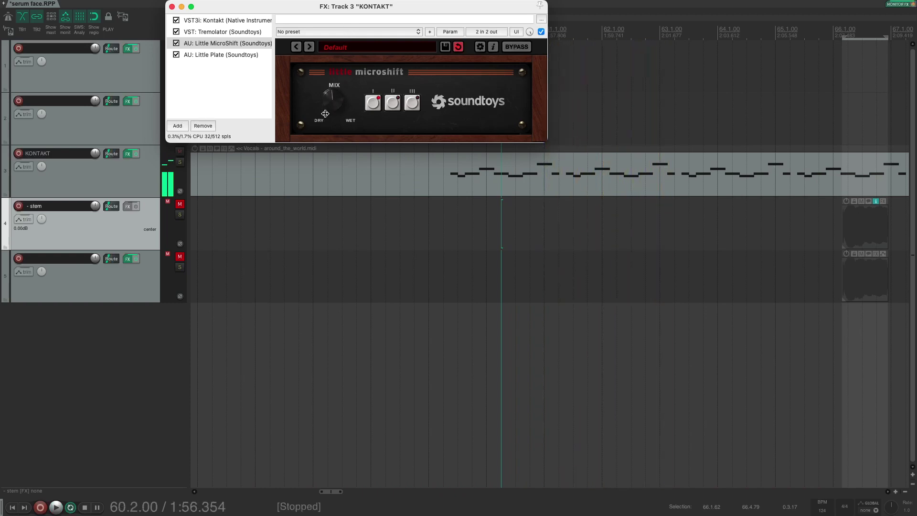